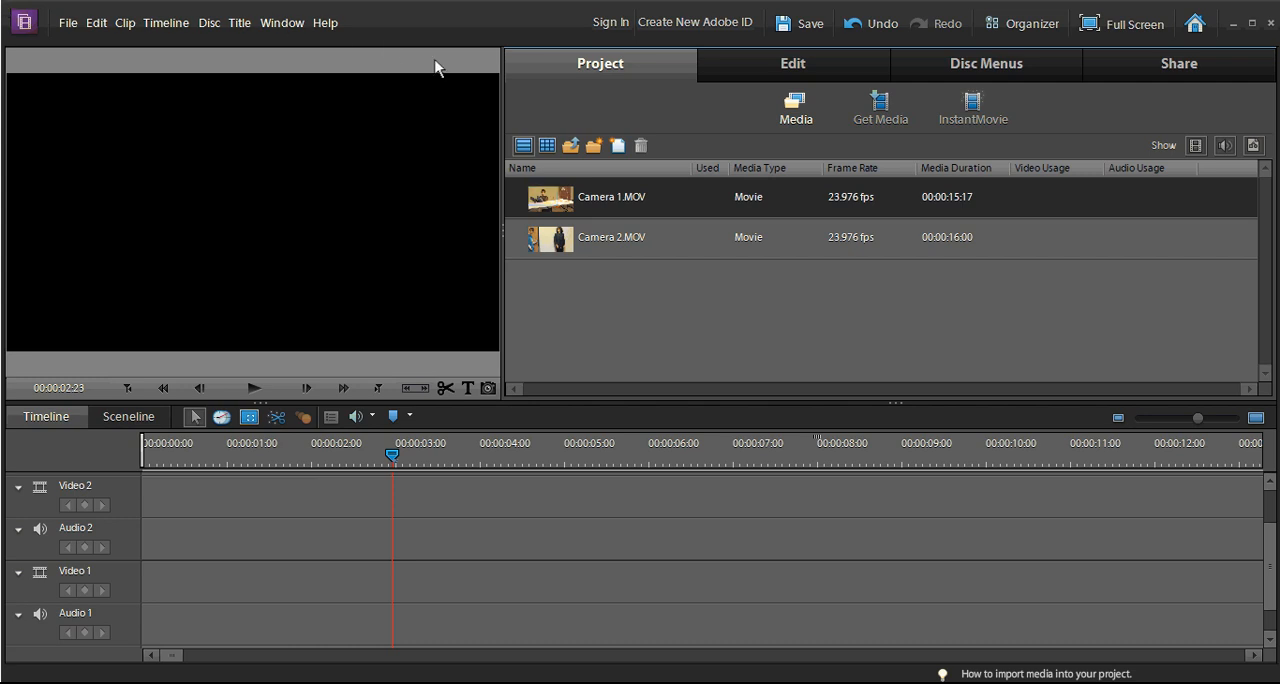
# Step: Preview Camera 1.MOV at several points along its length and close the preview
pyautogui.doubleClick(545, 203)
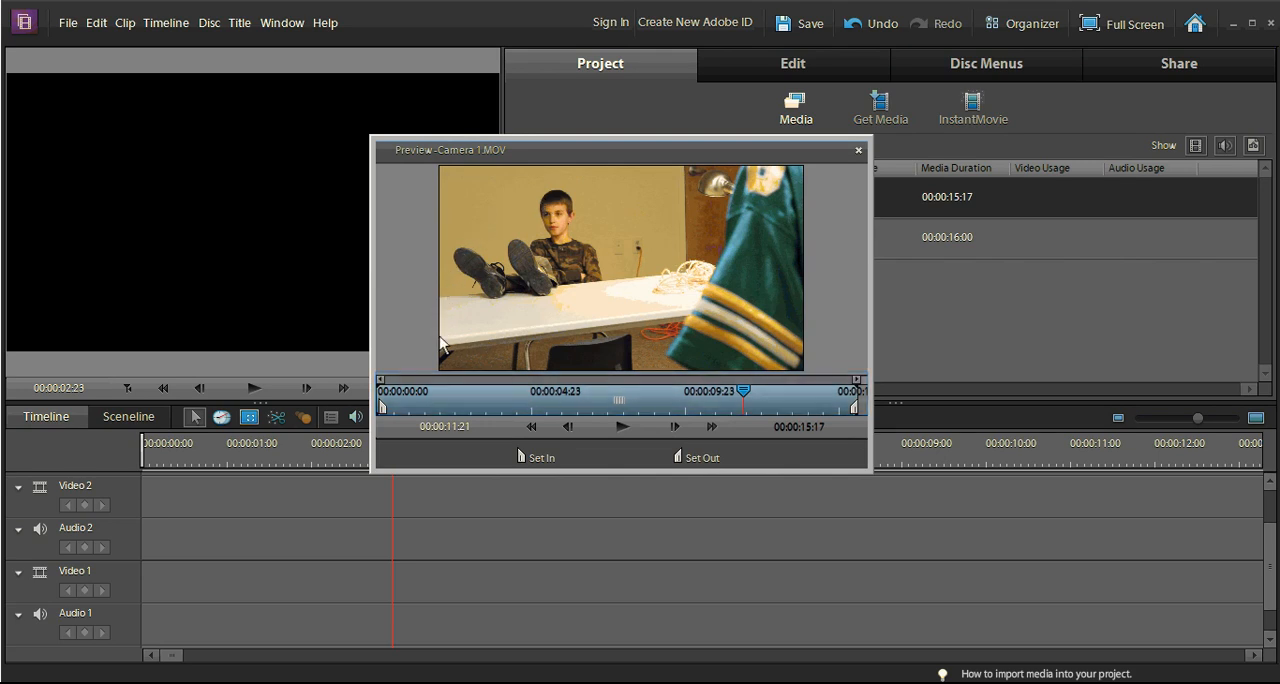
pyautogui.click(432, 396)
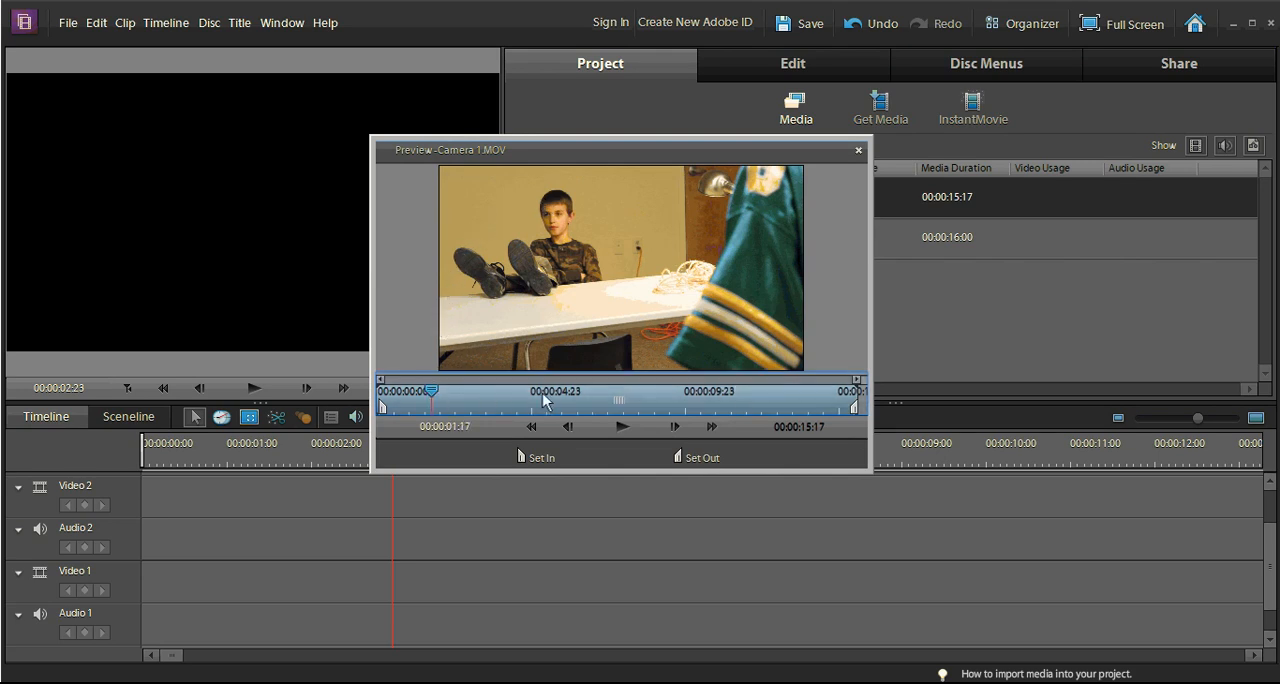
pyautogui.click(672, 397)
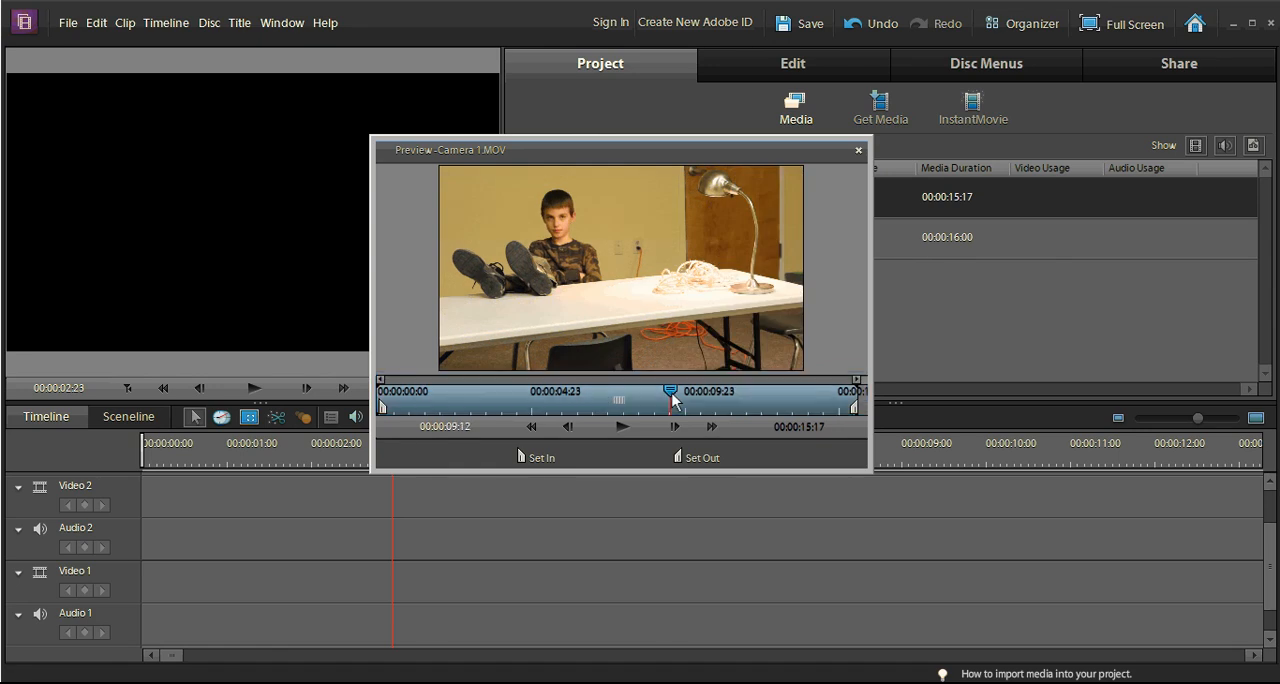
pyautogui.click(672, 394)
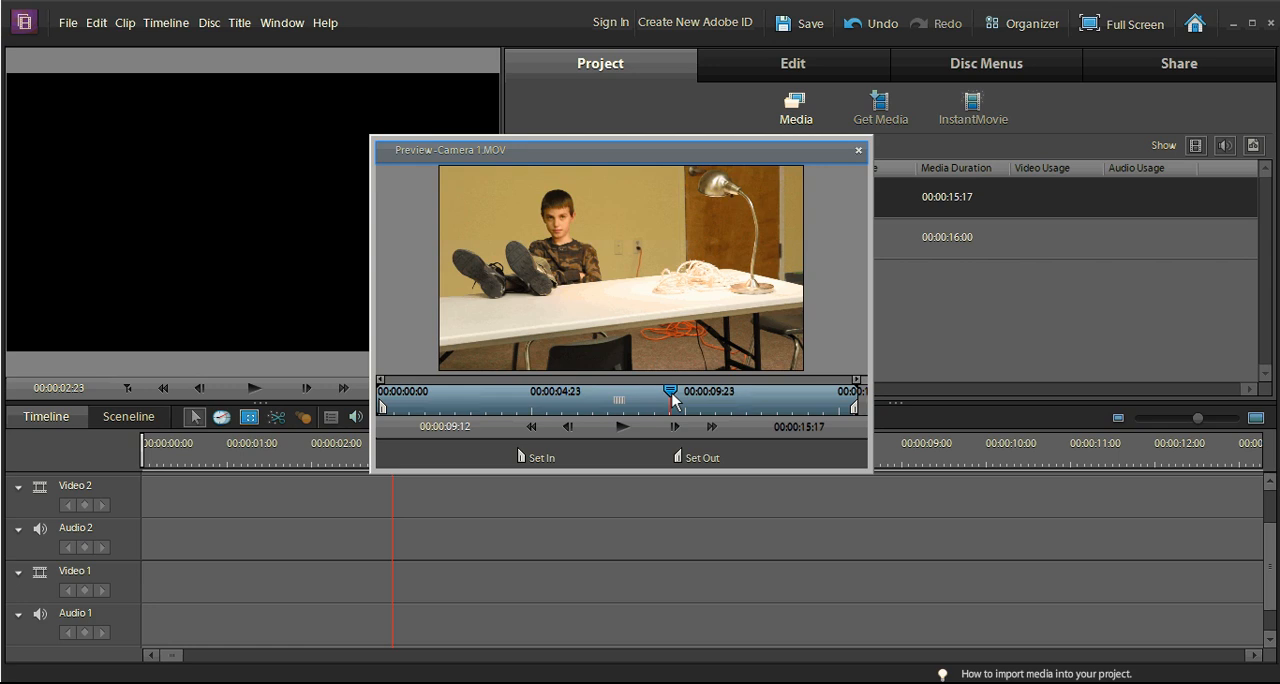
pyautogui.click(861, 151)
# Step: Preview Camera 2.MOV by skimming several points, play it from the start and close the preview
pyautogui.doubleClick(546, 242)
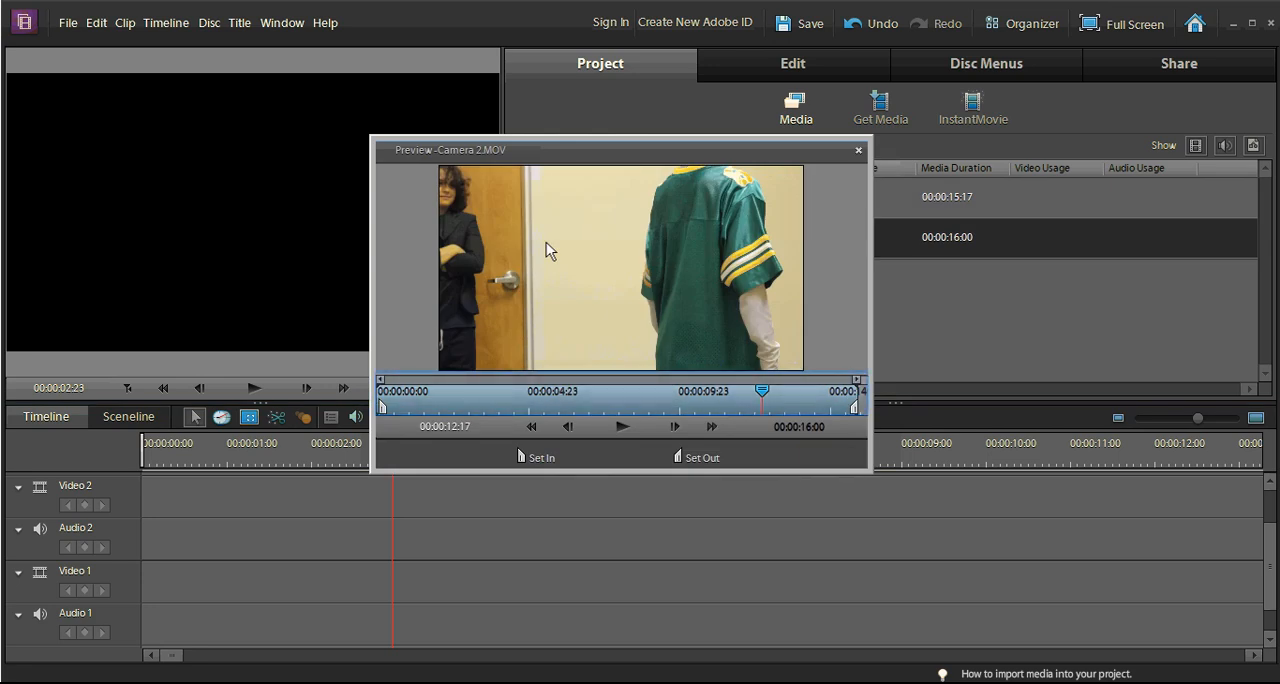
pyautogui.click(552, 403)
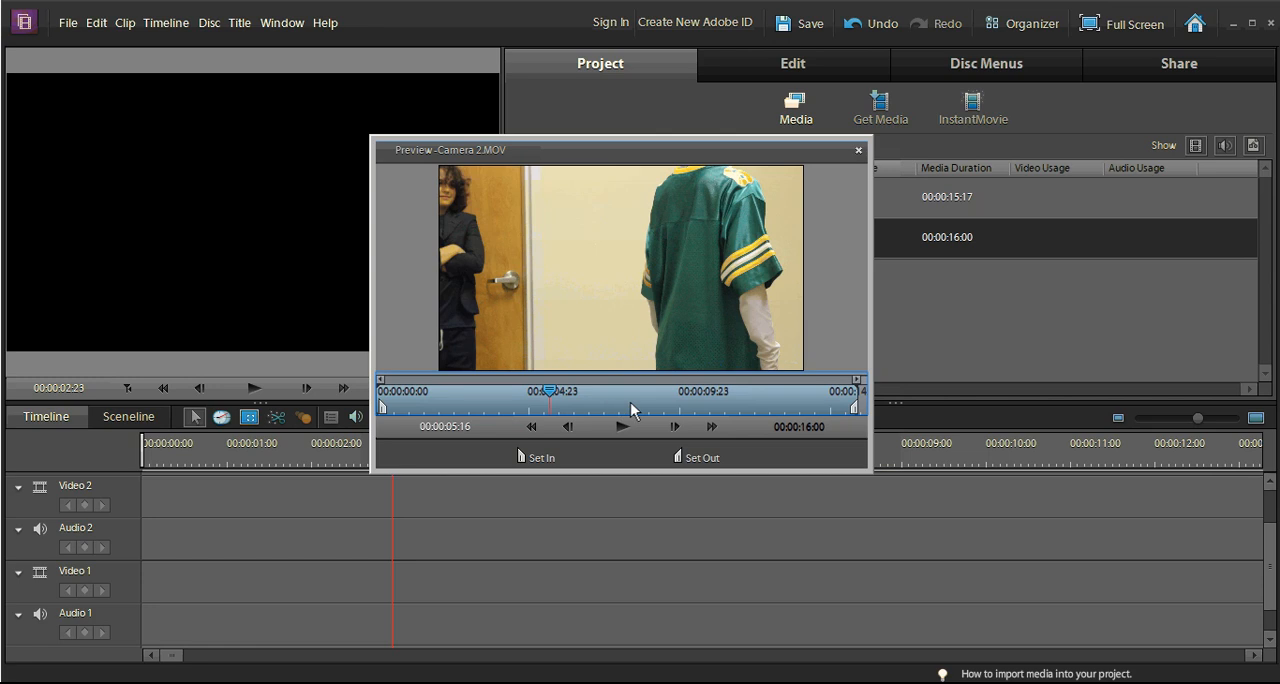
pyautogui.click(686, 405)
pyautogui.click(779, 405)
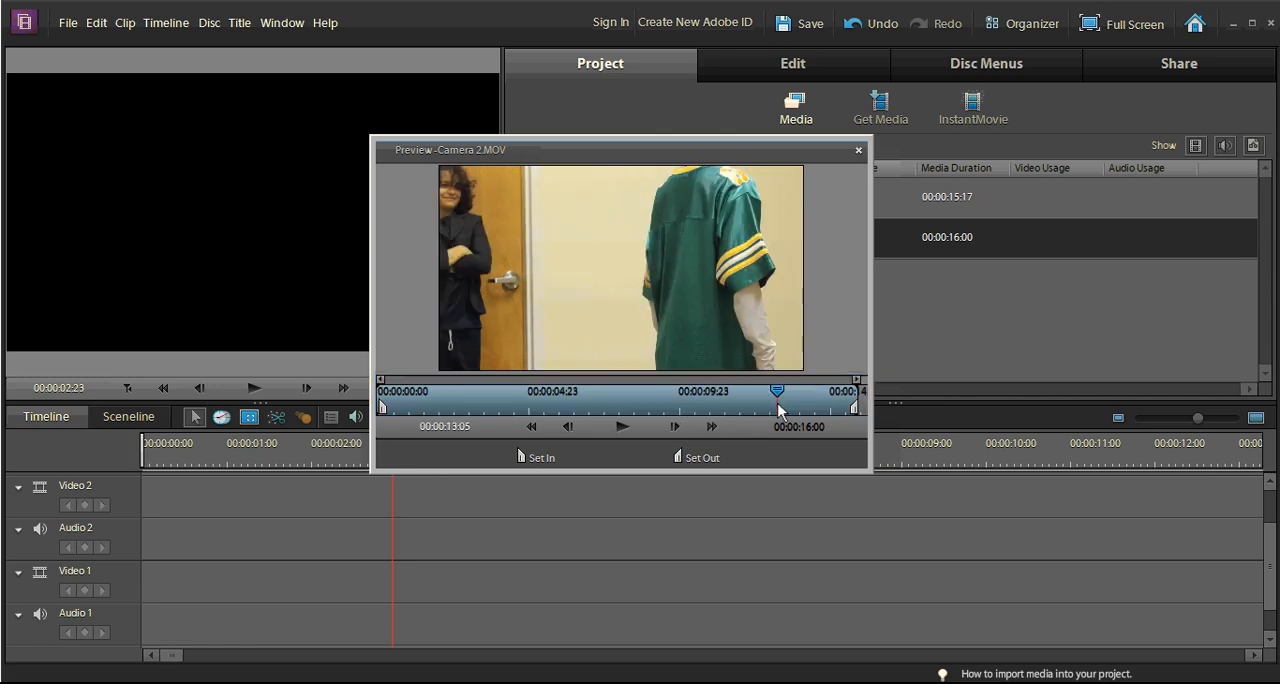
pyautogui.click(381, 404)
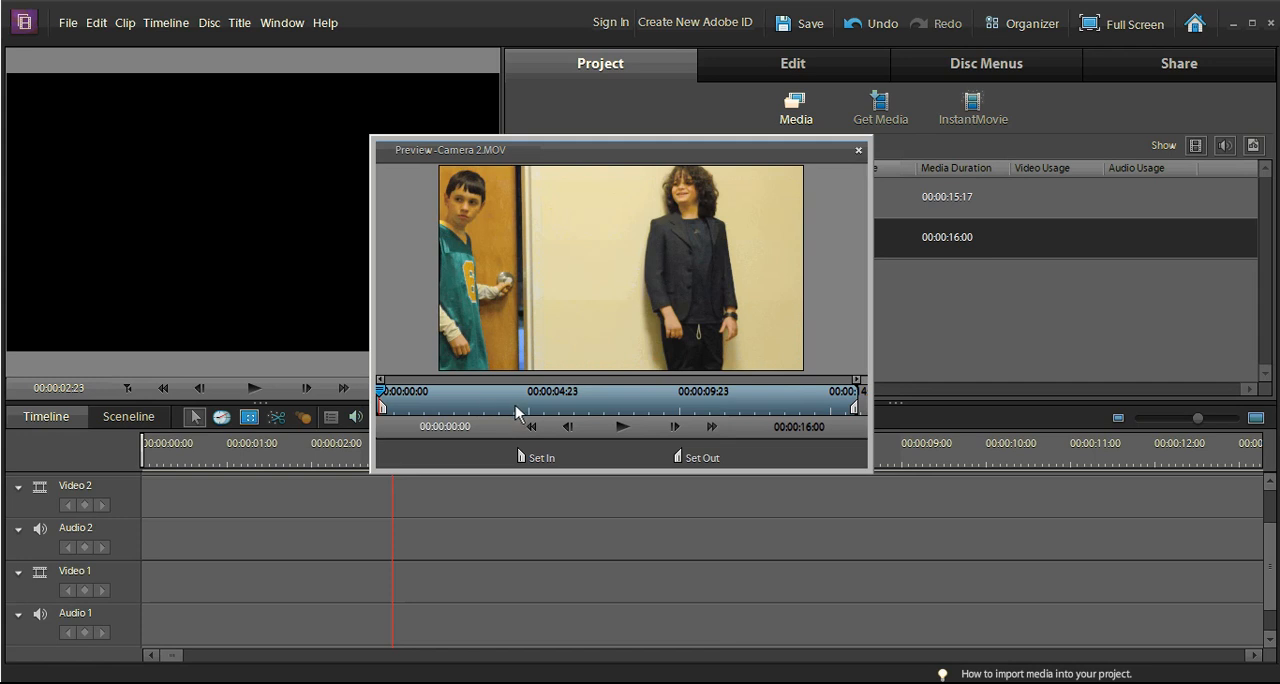
pyautogui.click(623, 427)
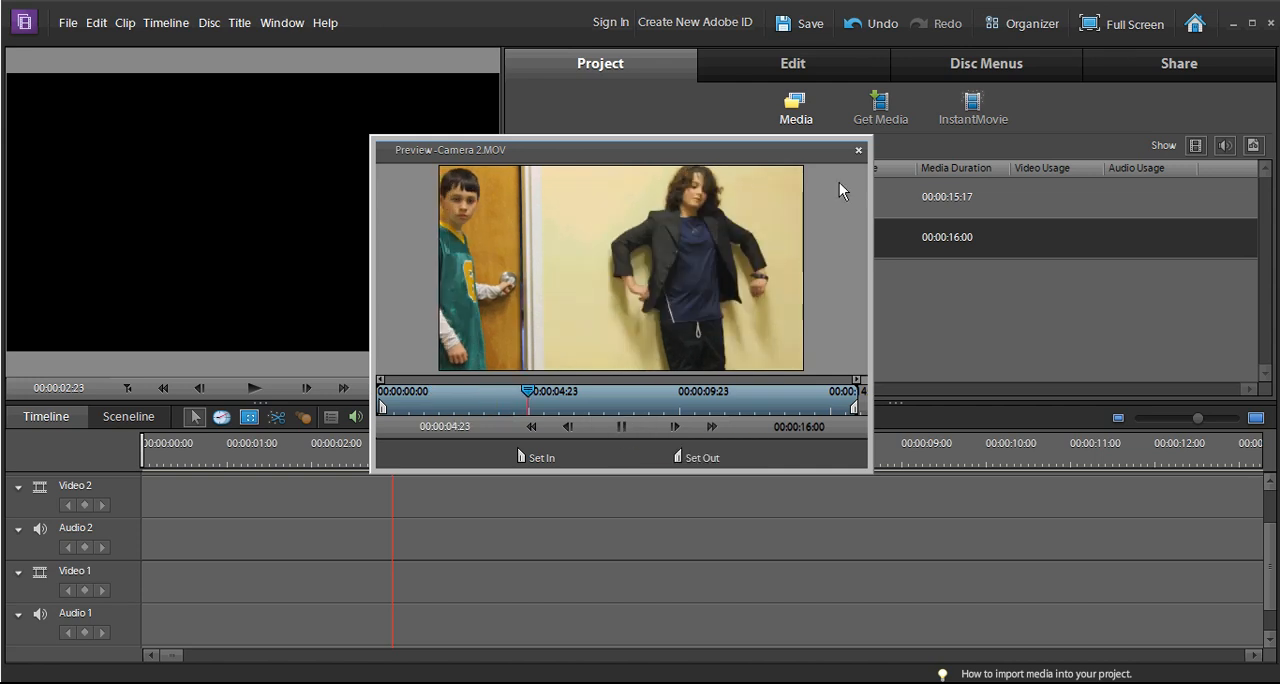
pyautogui.click(852, 160)
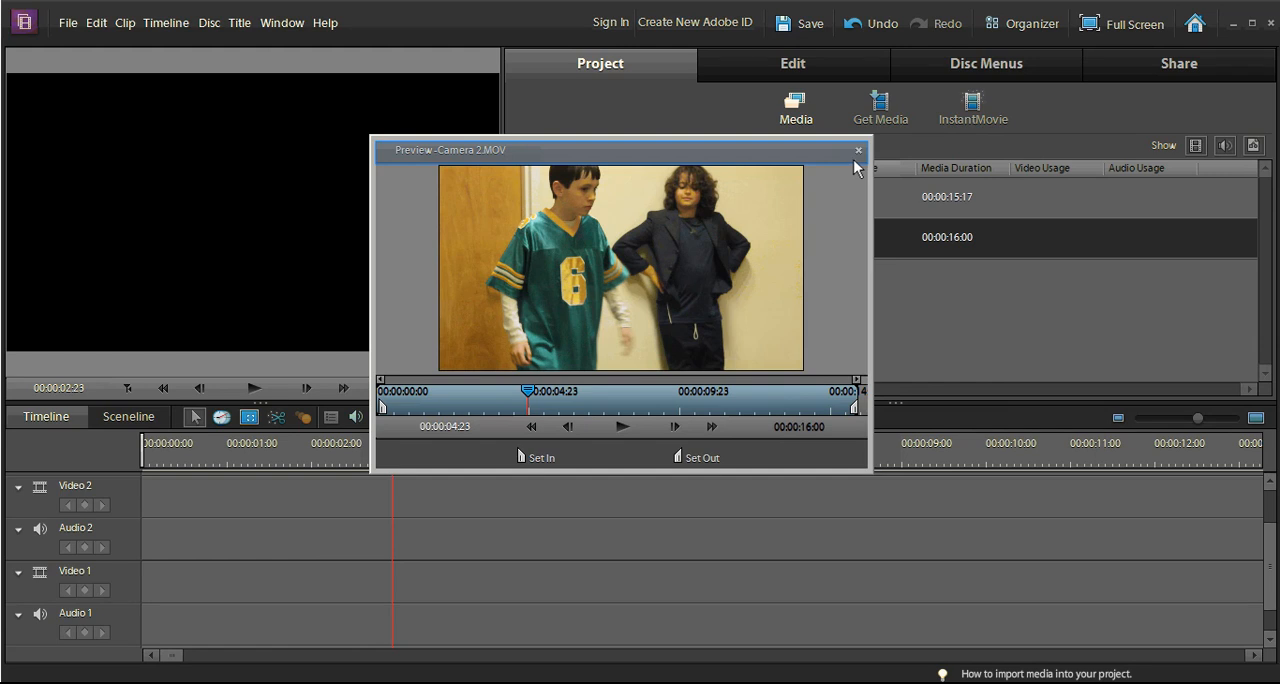
pyautogui.click(857, 150)
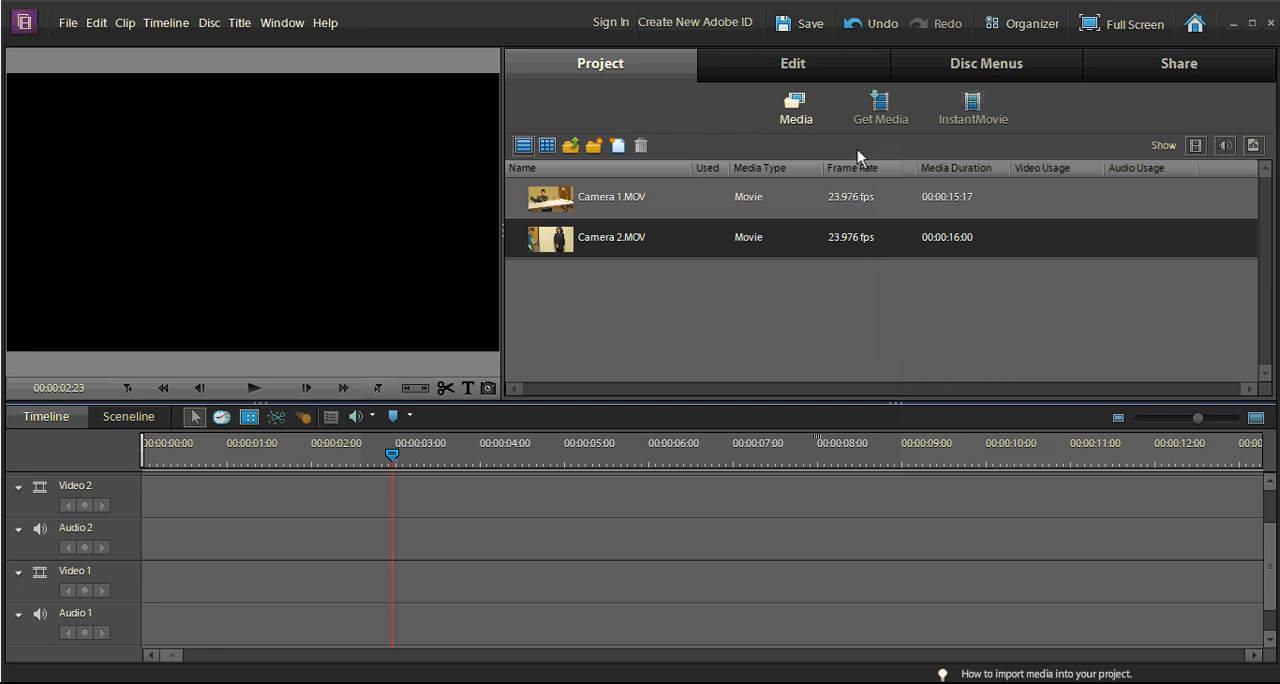
# Step: Place Camera 1.MOV at the start of Video 1 and add an opacity keyframe at its audio spike, at 00:00:02:23
pyautogui.click(572, 196)
pyautogui.moveTo(393, 420); pyautogui.dragTo(205, 610)
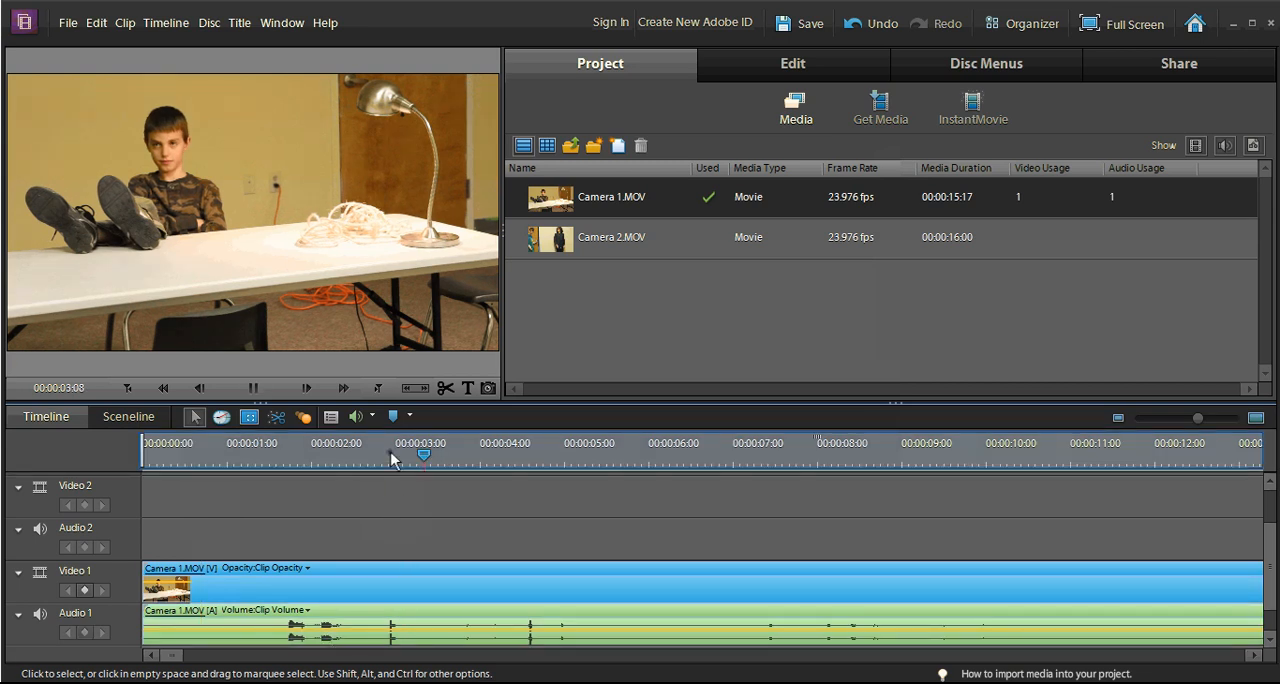
pyautogui.click(390, 455)
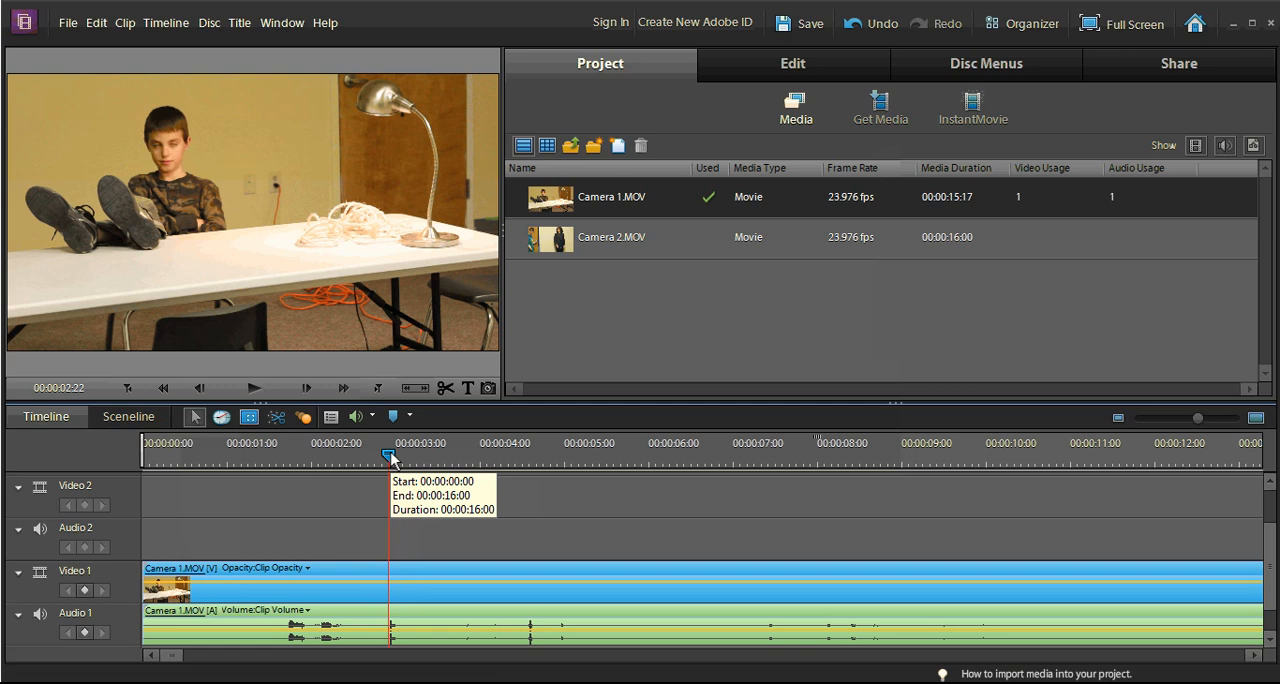
pyautogui.press('=')
pyautogui.press('=')
pyautogui.press('=')
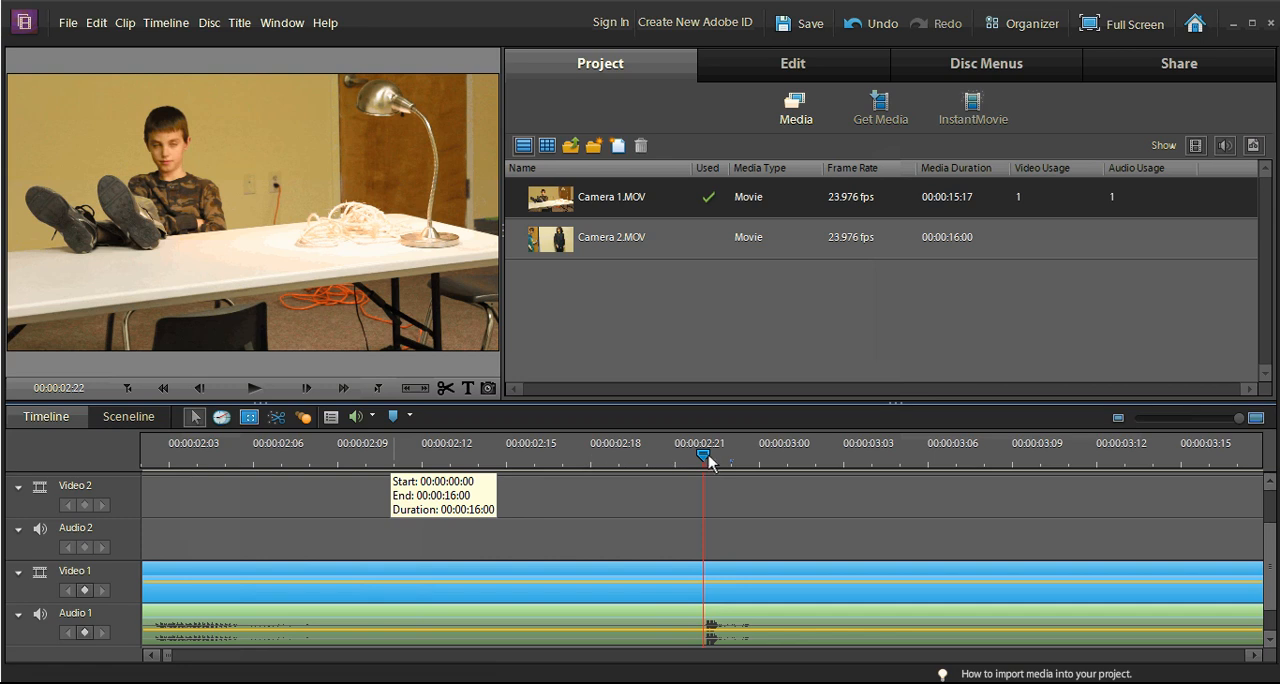
pyautogui.moveTo(717, 457); pyautogui.dragTo(732, 462)
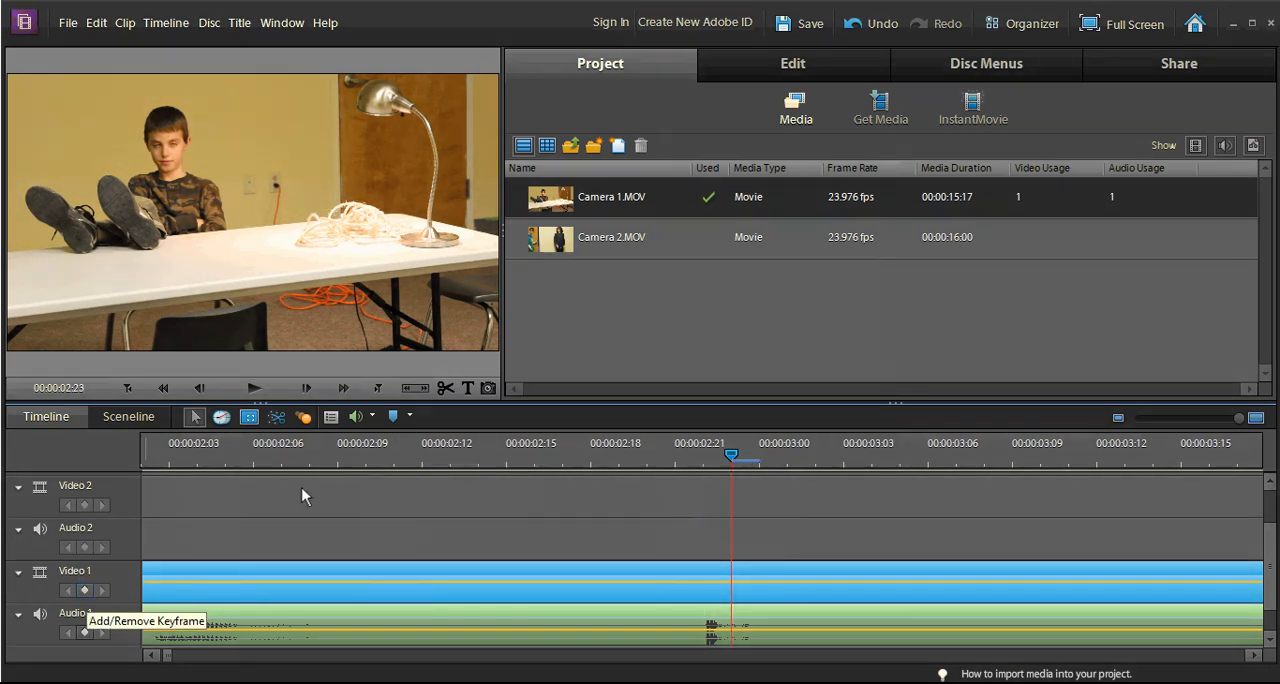
pyautogui.click(85, 590)
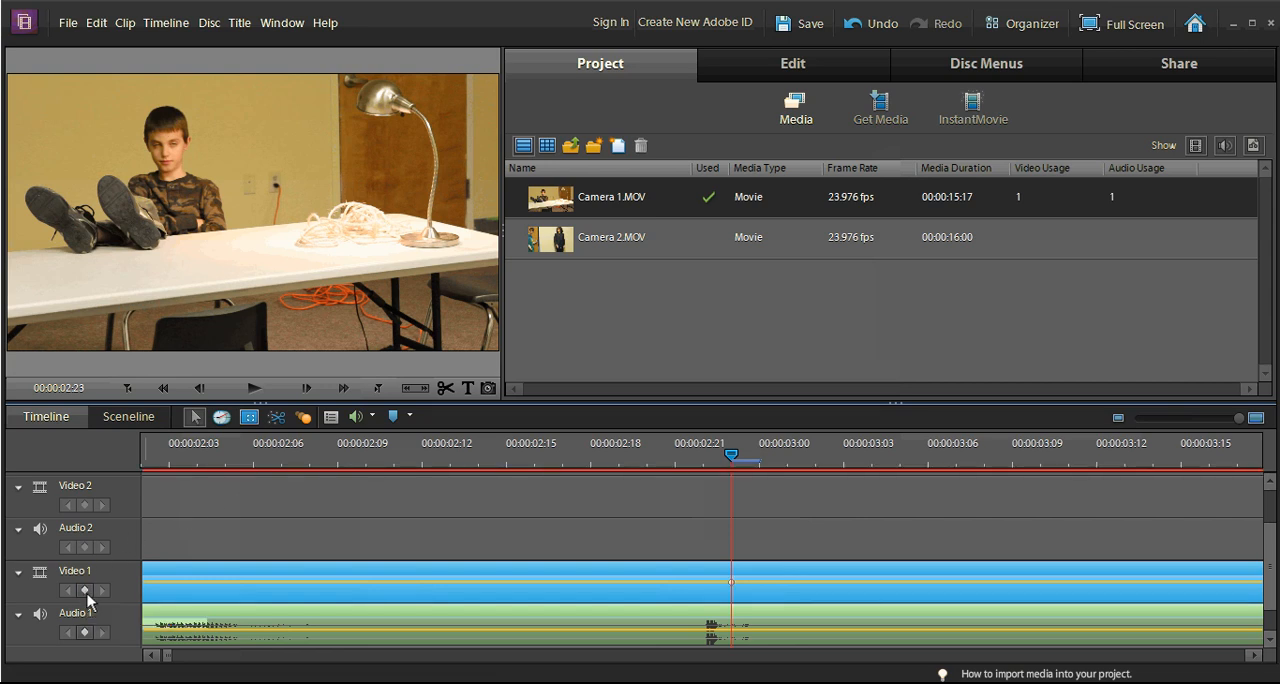
pyautogui.press('-')
pyautogui.press('-')
pyautogui.press('-')
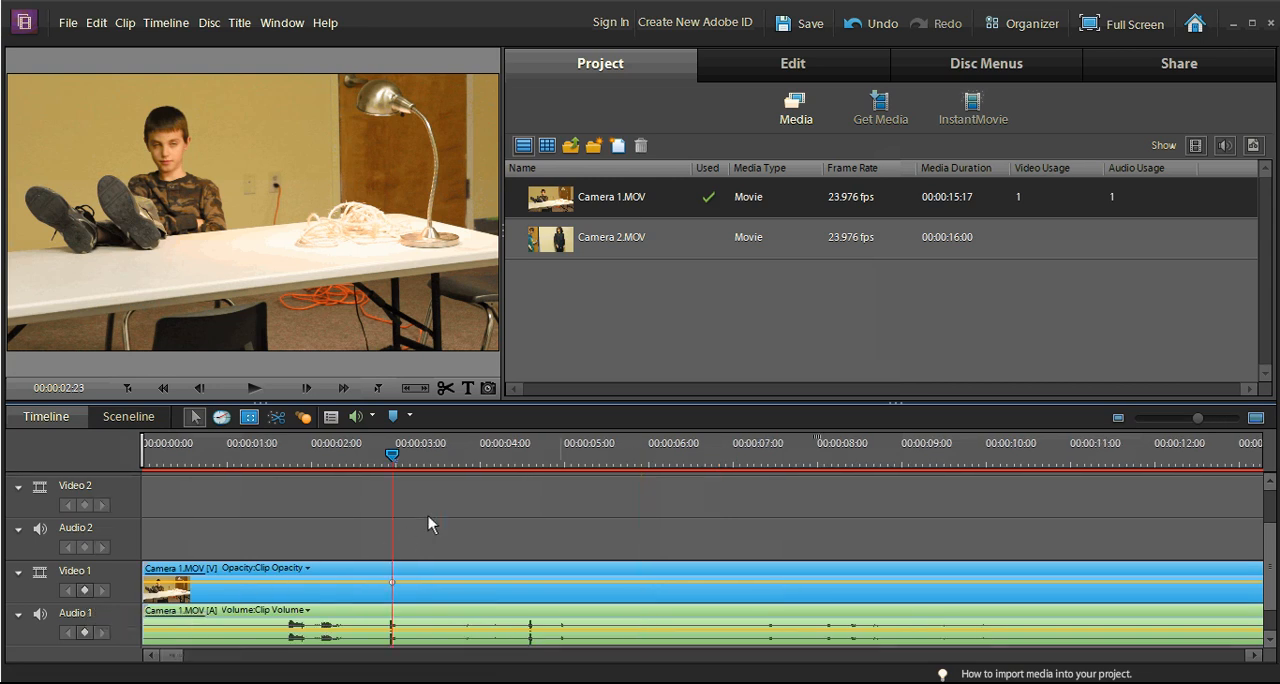
# Step: Place Camera 2.MOV at the start of Video 2 and disable the Camera 1 clip on Video 1
pyautogui.moveTo(566, 248)
pyautogui.mouseDown()
pyautogui.moveTo(487, 344)
pyautogui.moveTo(372, 433)
pyautogui.moveTo(241, 494)
pyautogui.moveTo(131, 505)
pyautogui.mouseUp()
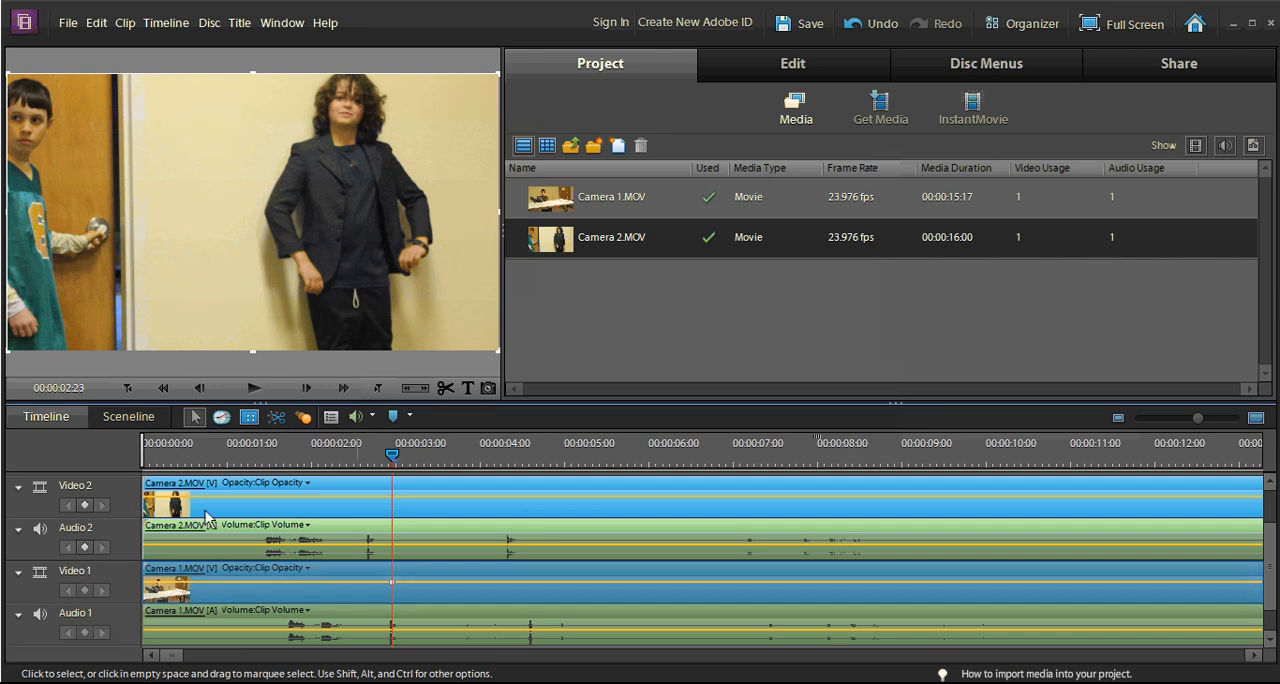
pyautogui.click(360, 609)
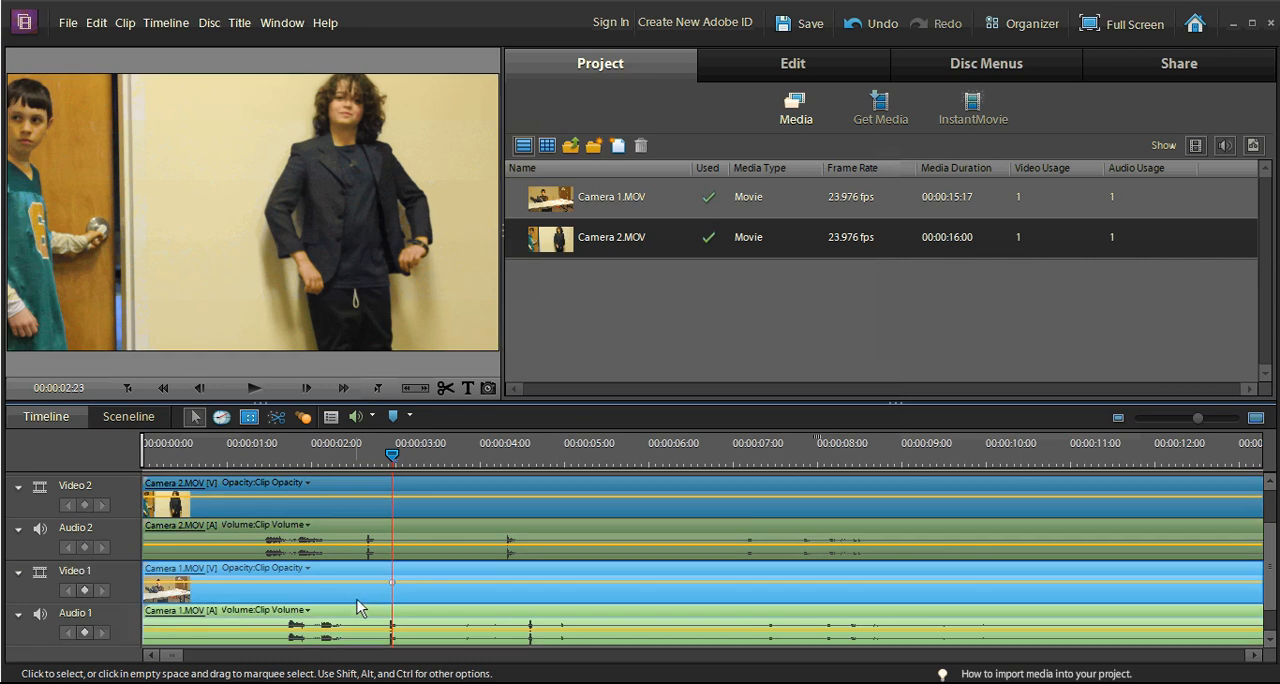
pyautogui.rightClick(358, 600)
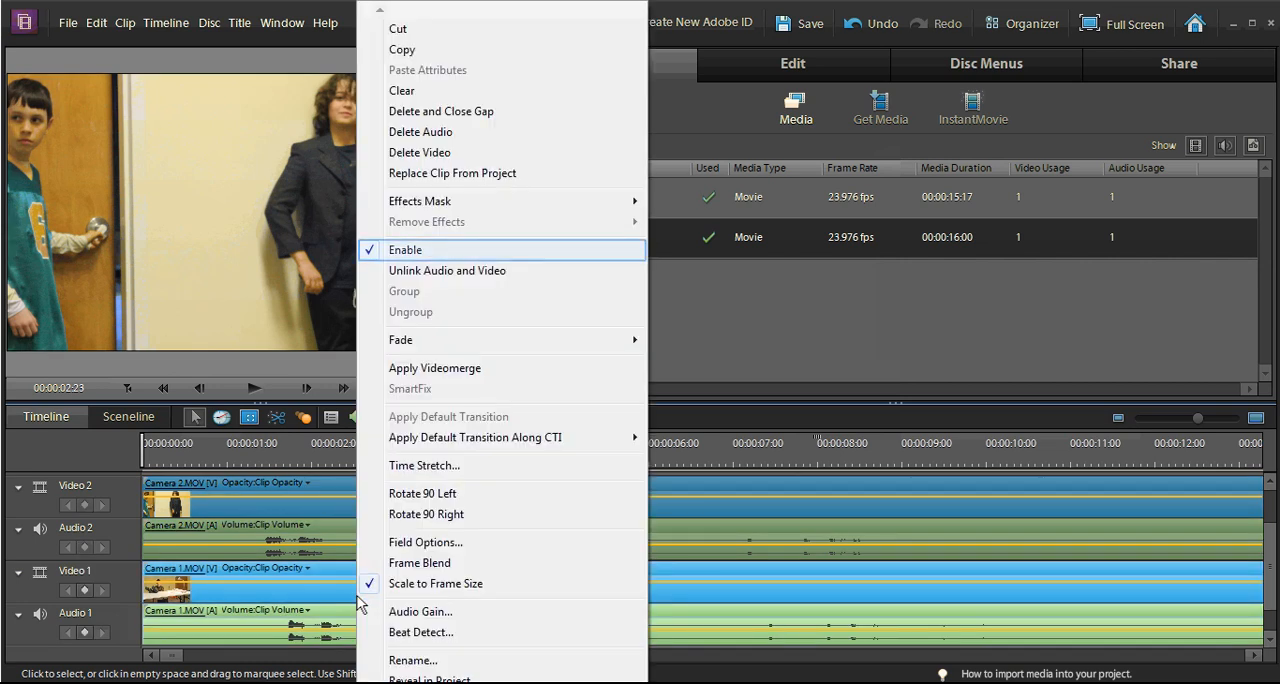
pyautogui.click(431, 250)
# Step: Add an opacity keyframe to the Camera 2 clip at its matching audio spike, at 00:00:02:16
pyautogui.moveTo(298, 452); pyautogui.dragTo(241, 452)
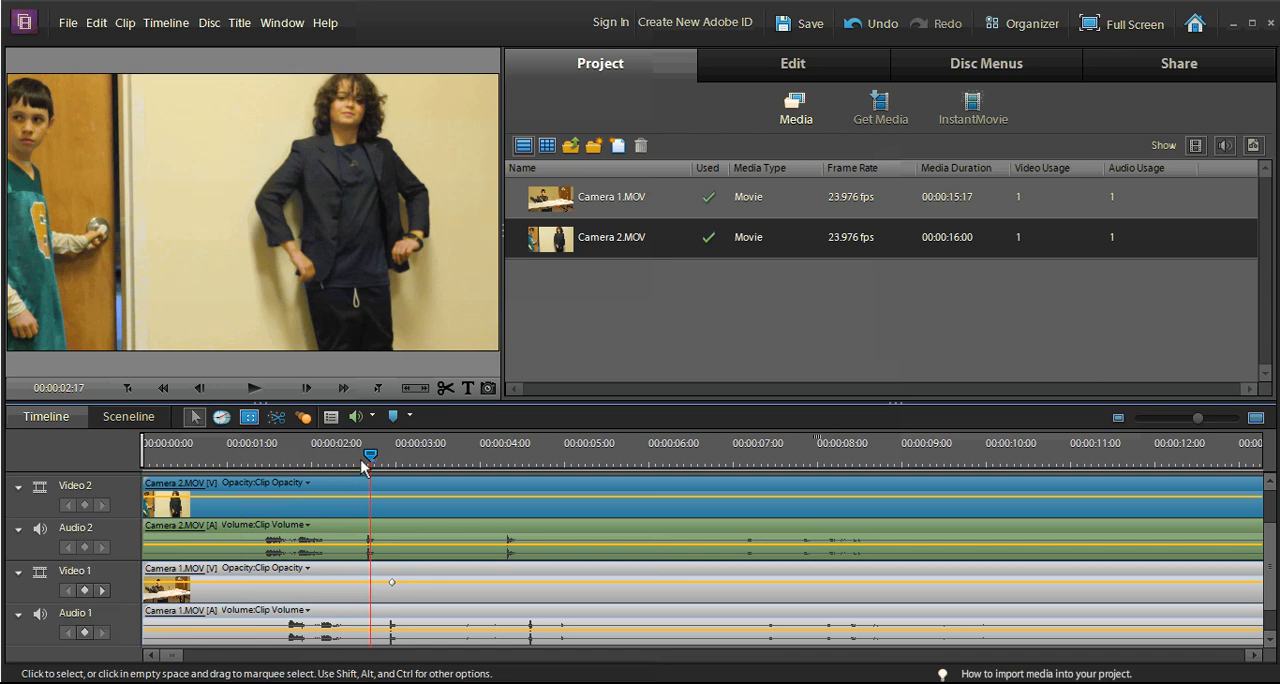
pyautogui.press('=')
pyautogui.press('=')
pyautogui.press('=')
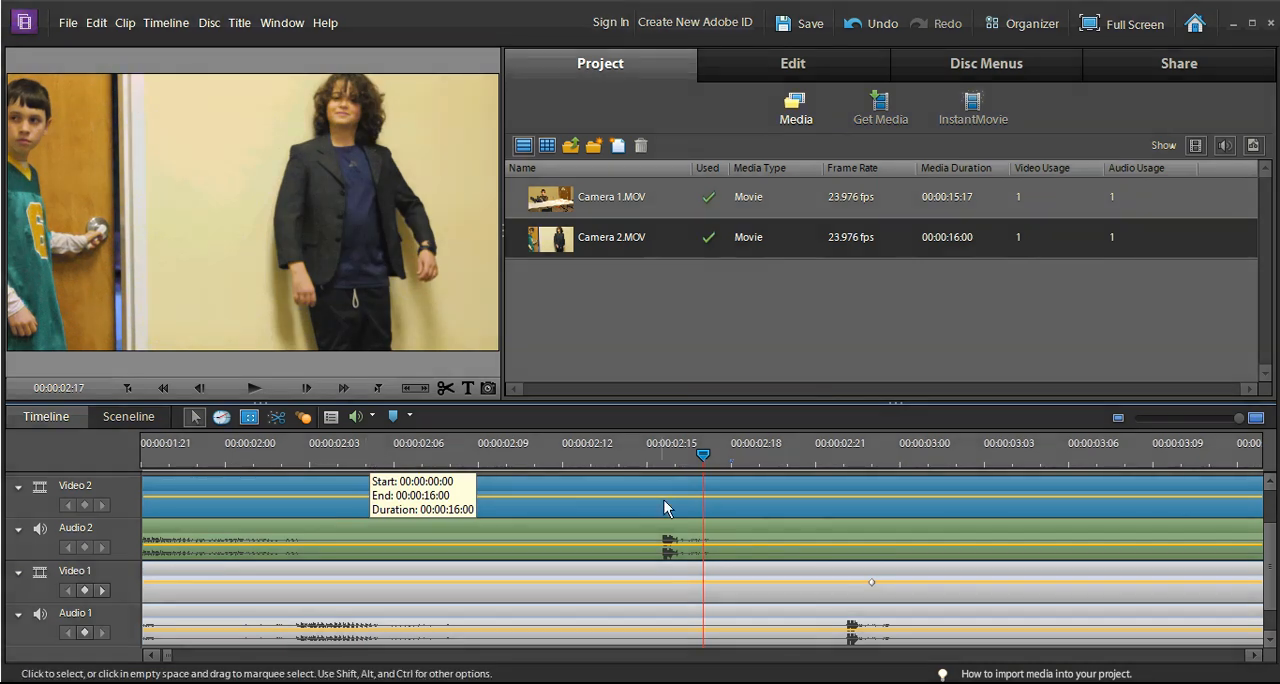
pyautogui.click(678, 458)
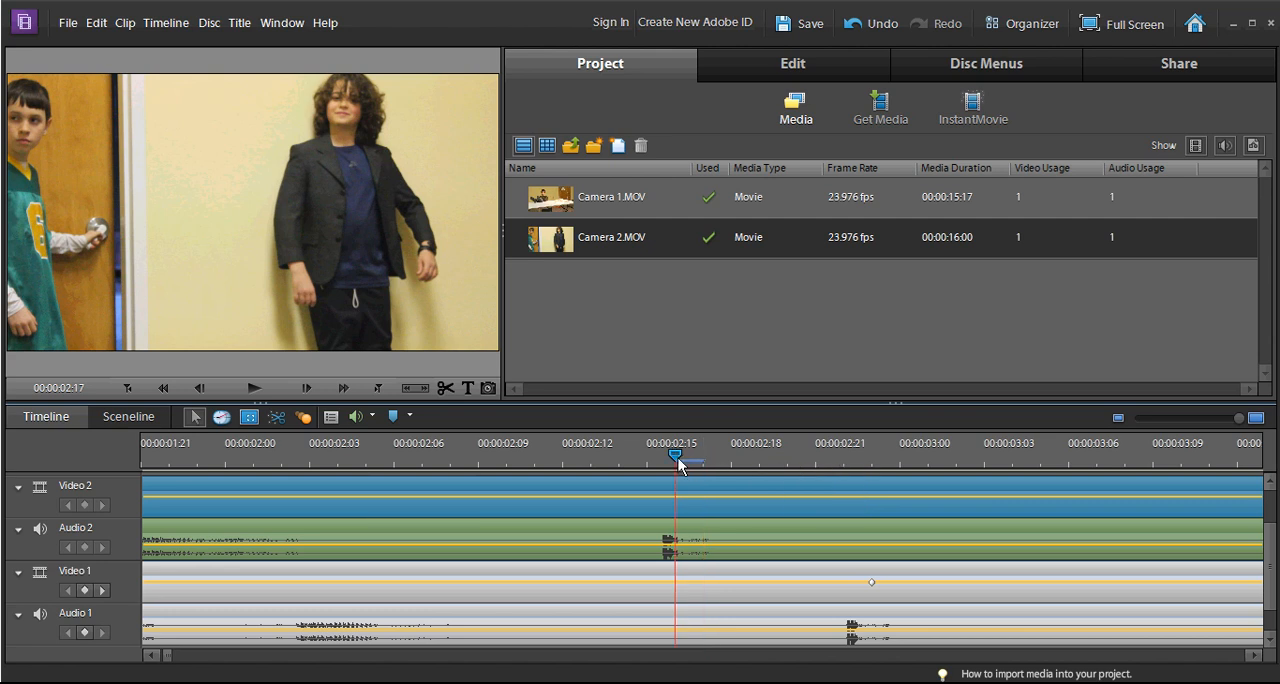
pyautogui.click(260, 514)
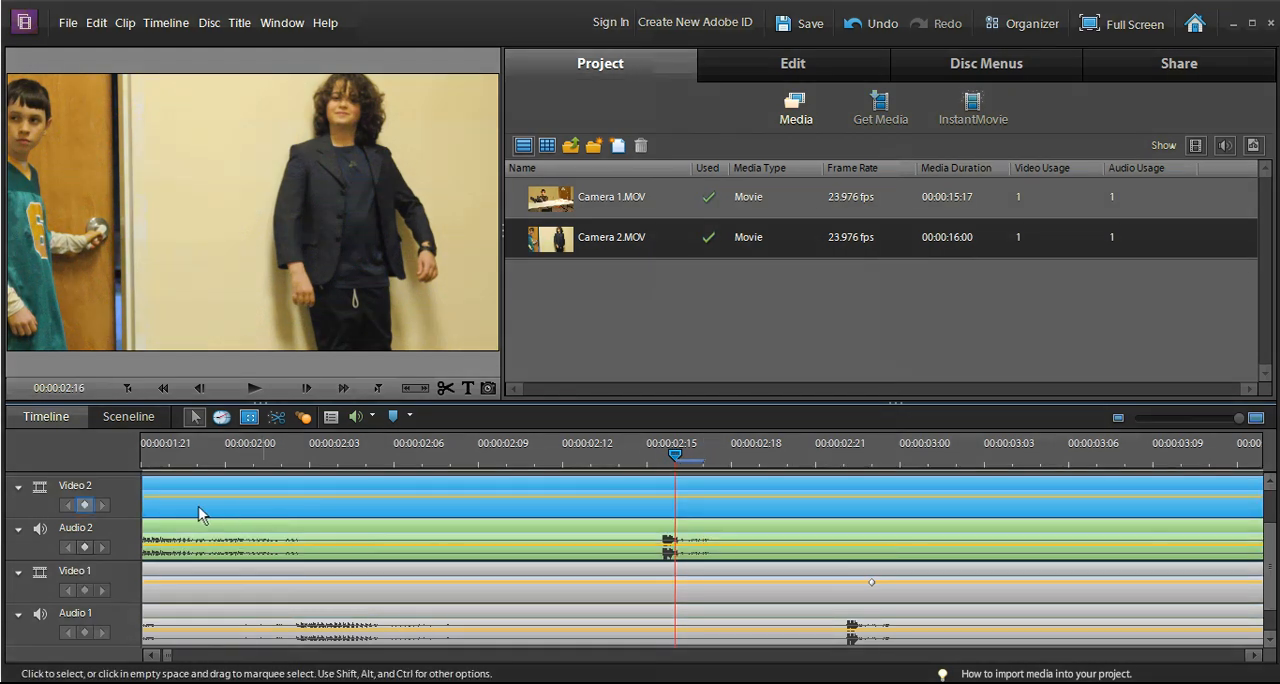
pyautogui.click(85, 505)
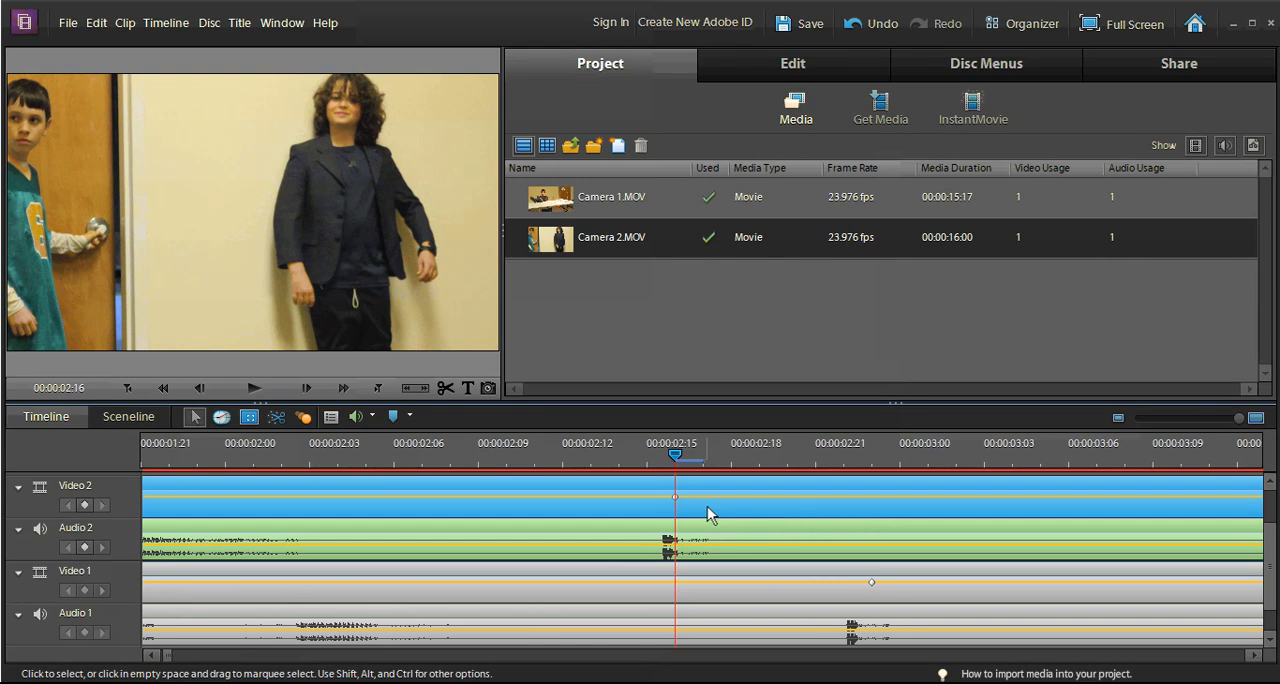
# Step: Shift the Camera 2 clip so its keyframe lines up with the Camera 1 keyframe, and re-enable the Camera 1 clip
pyautogui.moveTo(714, 518); pyautogui.dragTo(912, 523)
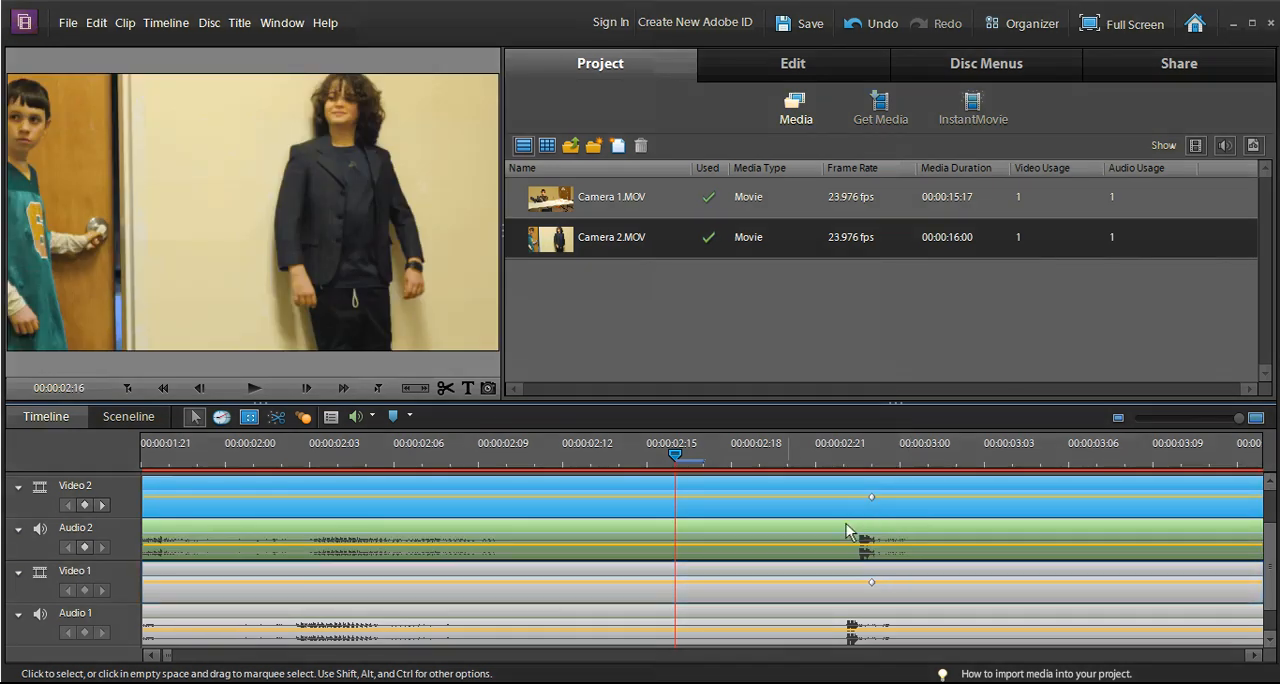
pyautogui.click(789, 596)
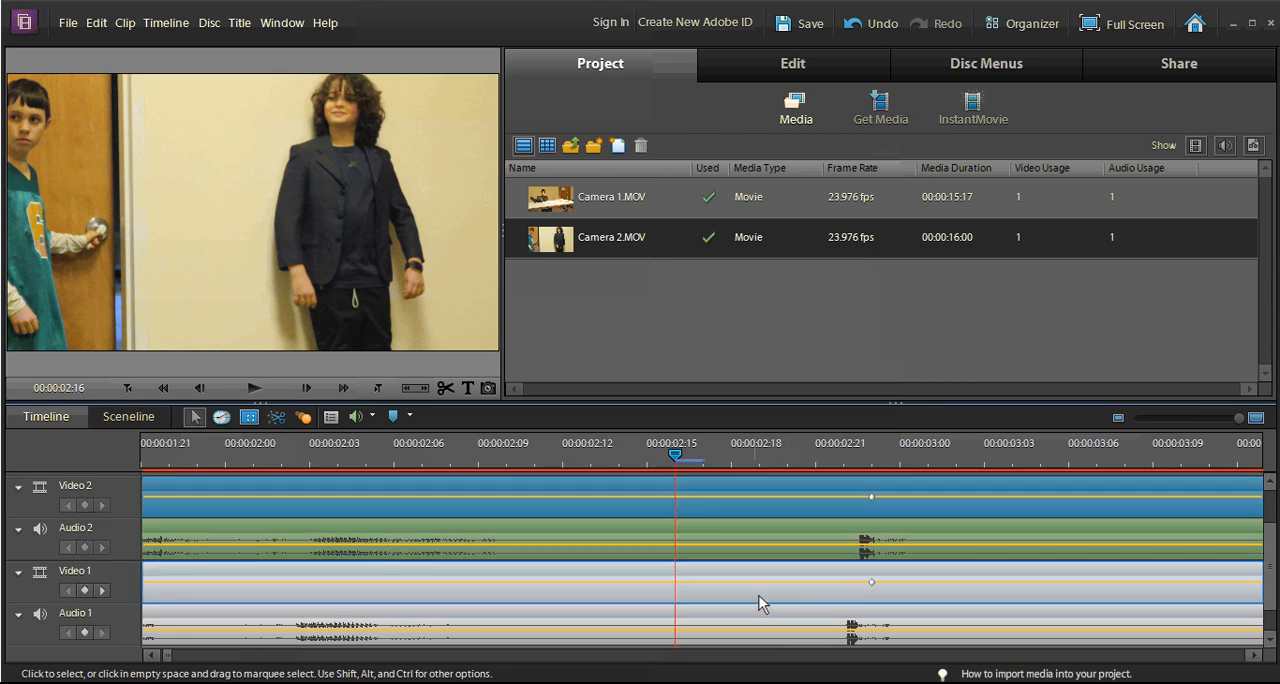
pyautogui.rightClick(756, 600)
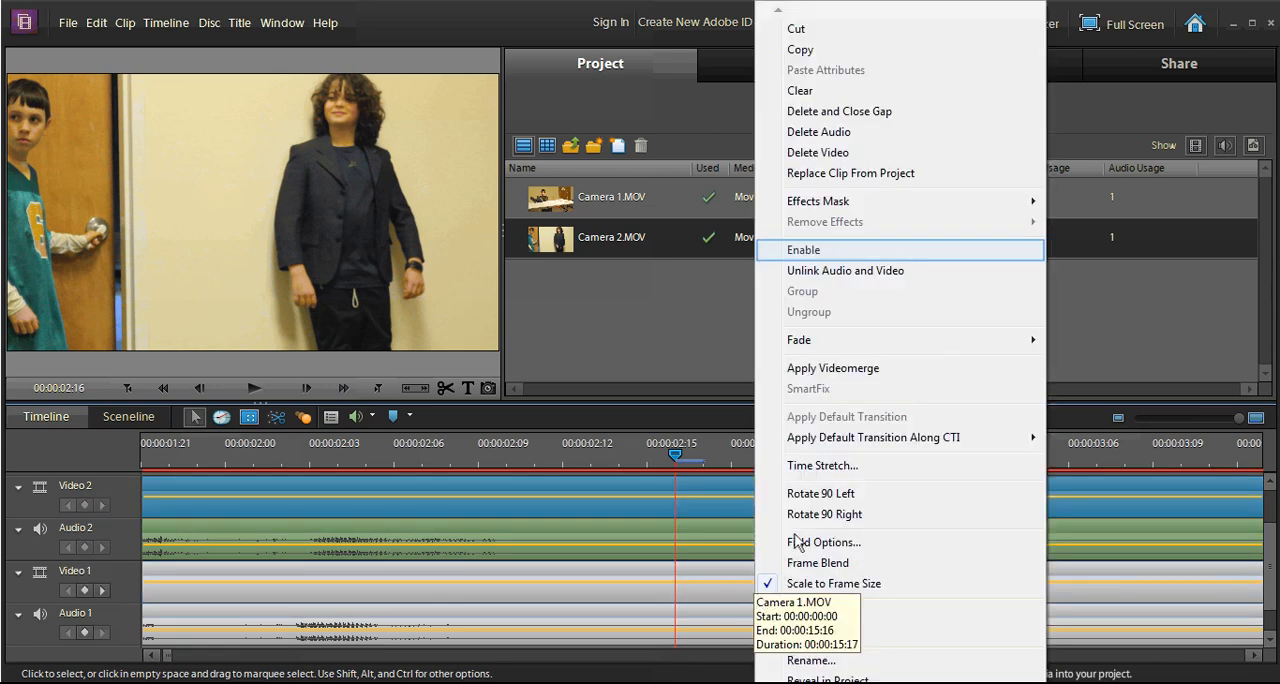
pyautogui.click(815, 254)
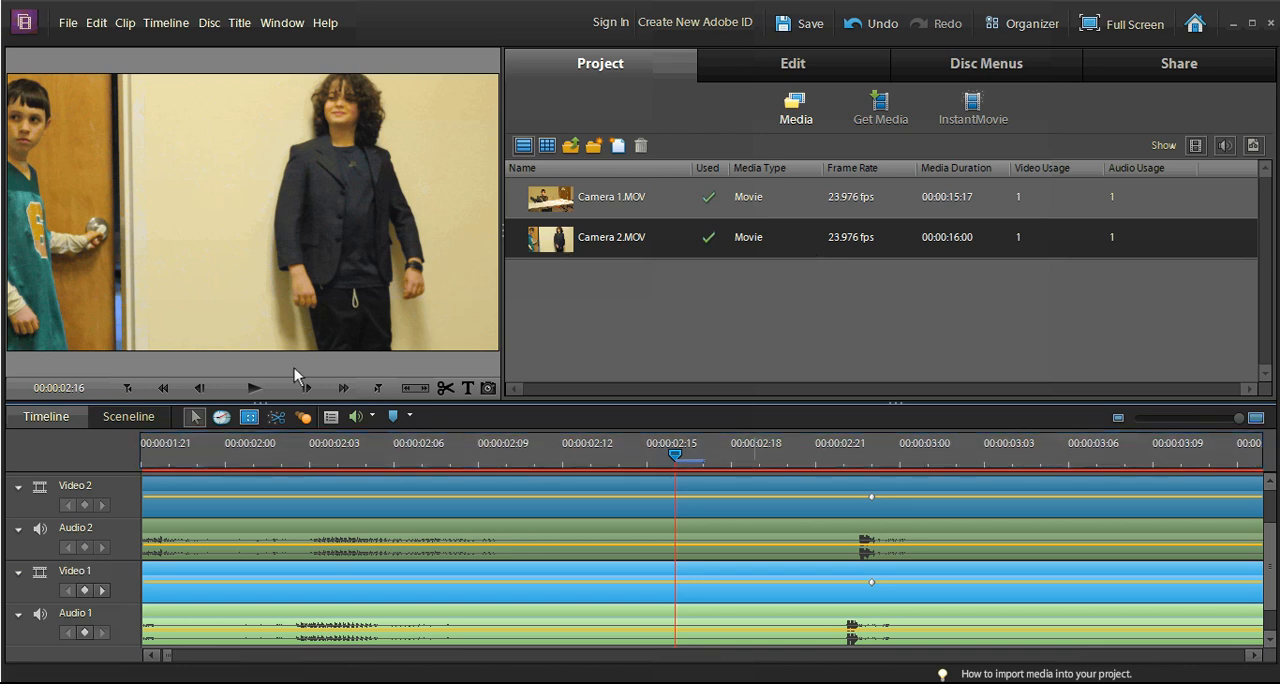
# Step: Play the aligned clips from before the keyframes to check the audio sync
pyautogui.click(261, 455)
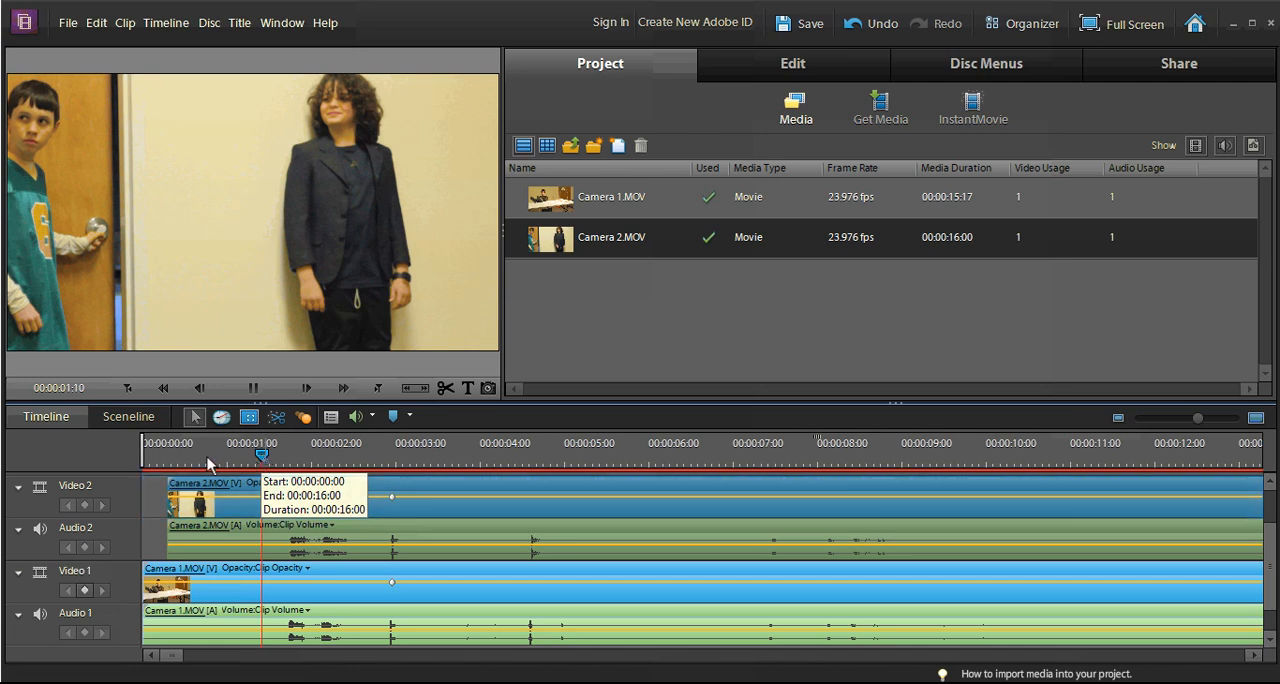
pyautogui.press('space')
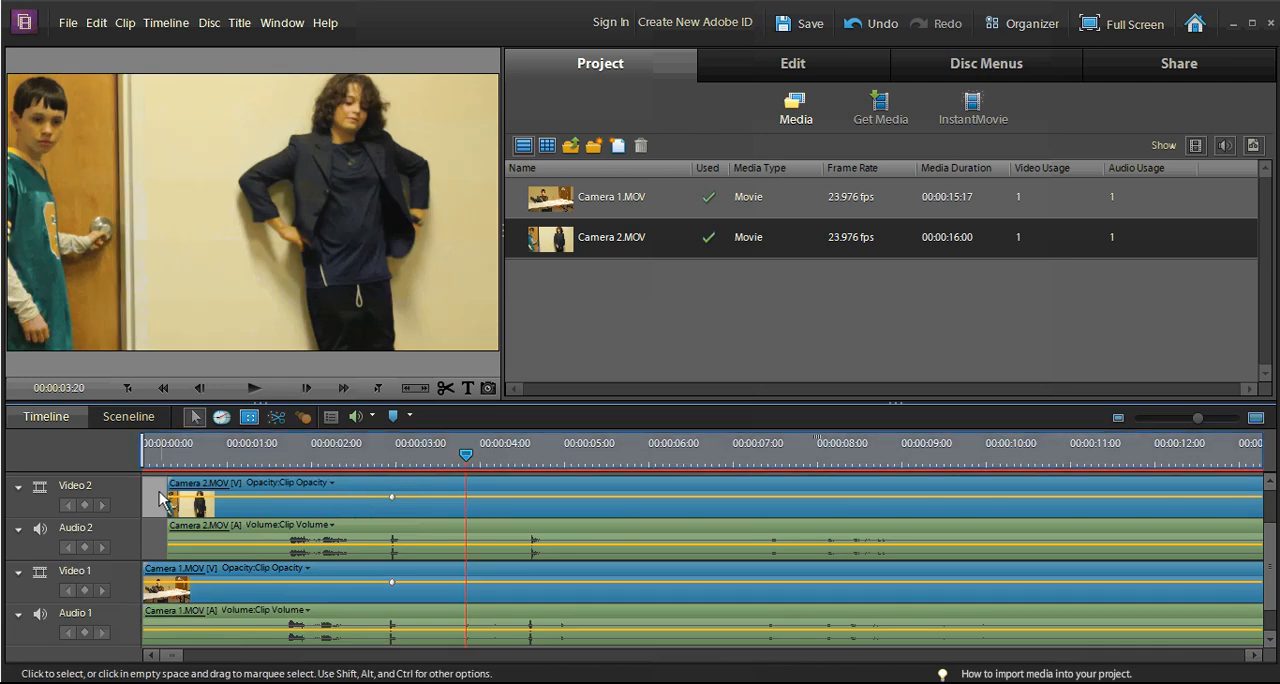
# Step: Split both camera clips at 00:00:03:04 and delete the portions before the cut, closing the gap
pyautogui.click(410, 452)
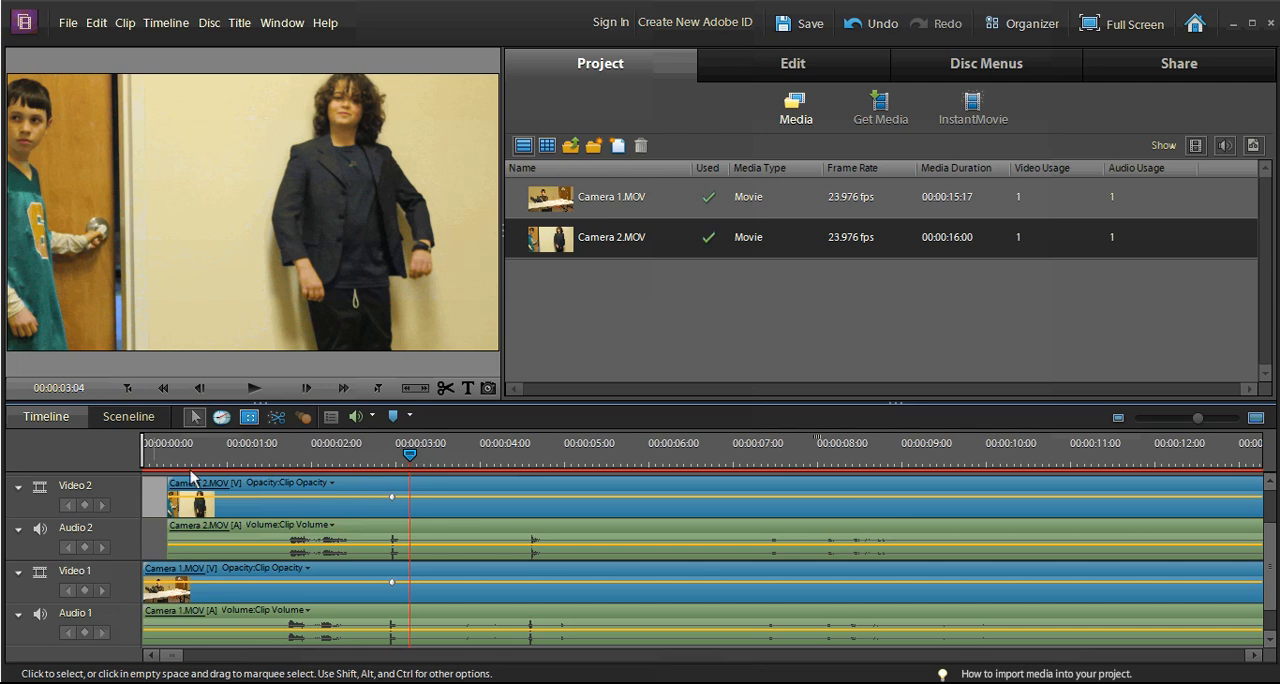
pyautogui.click(157, 507)
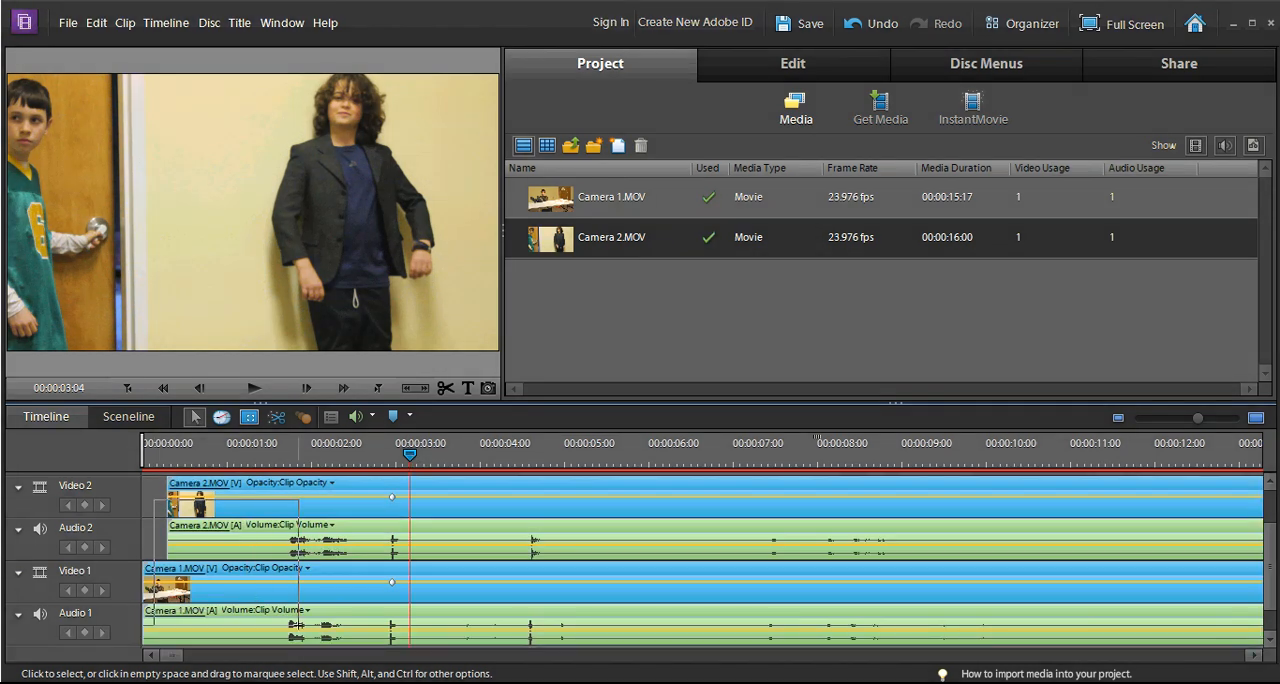
pyautogui.moveTo(152, 503); pyautogui.dragTo(337, 640)
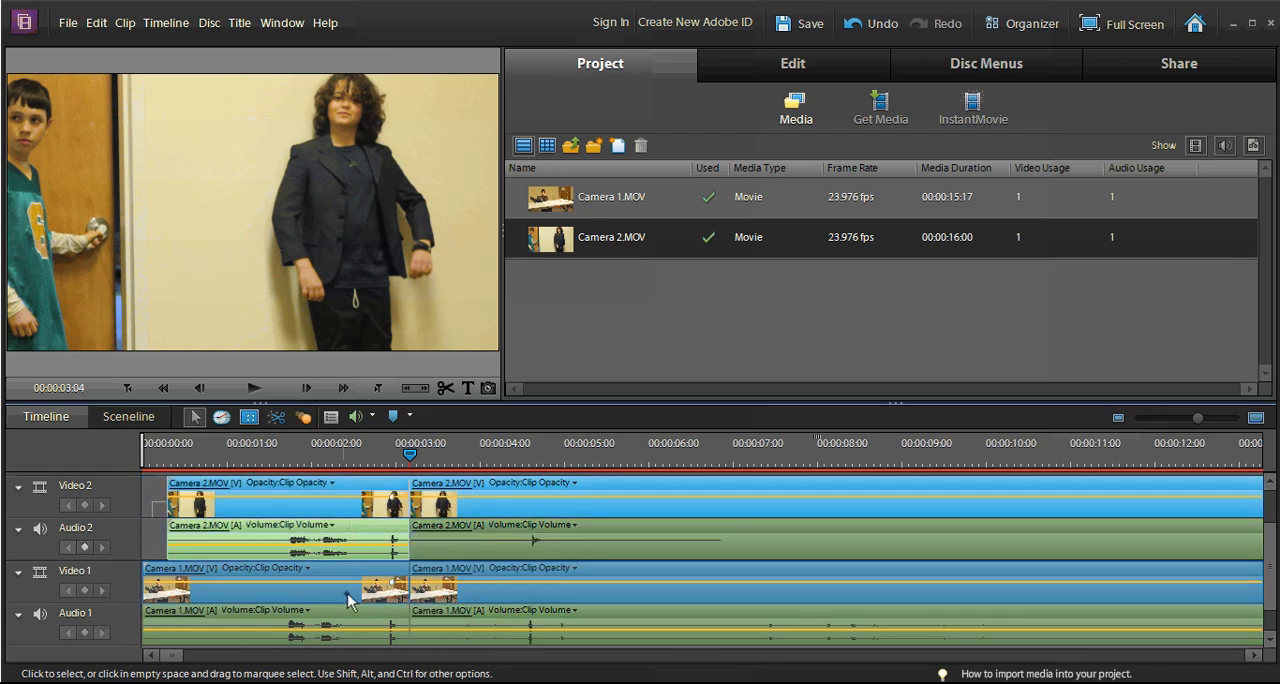
pyautogui.moveTo(332, 584); pyautogui.dragTo(269, 616)
pyautogui.press('Delete')
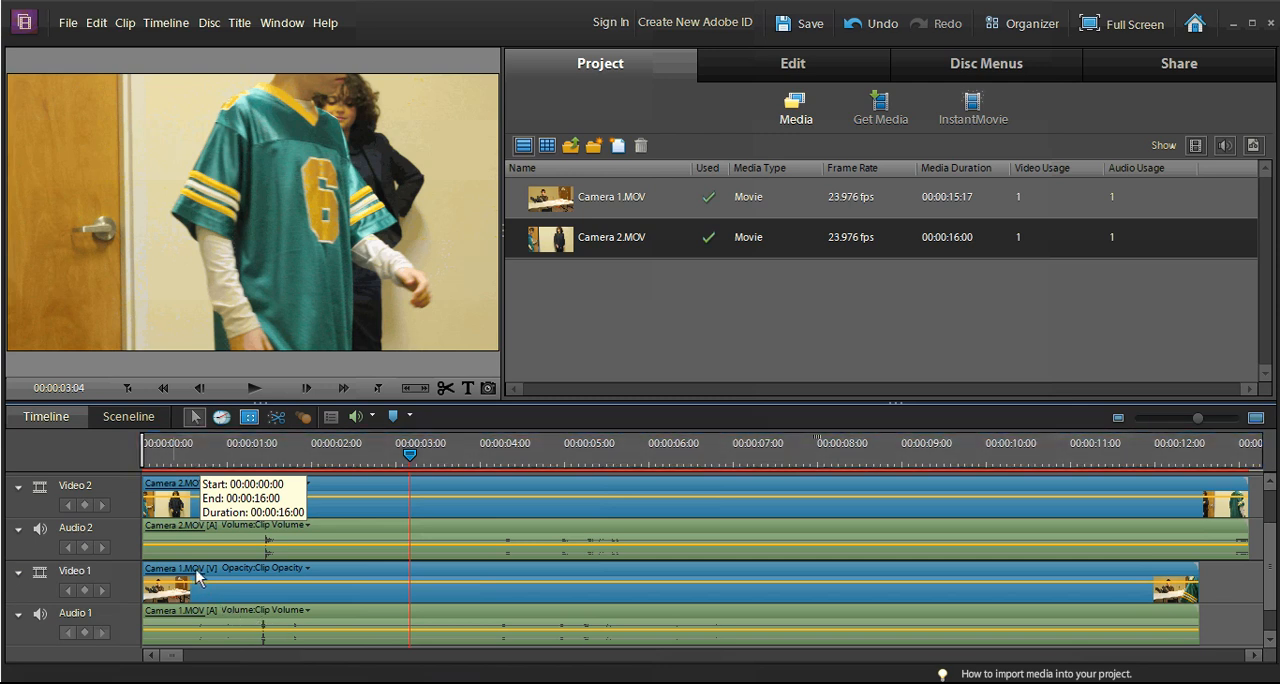
# Step: Scrub through the opening seconds of the trimmed camera clips
pyautogui.click(177, 458)
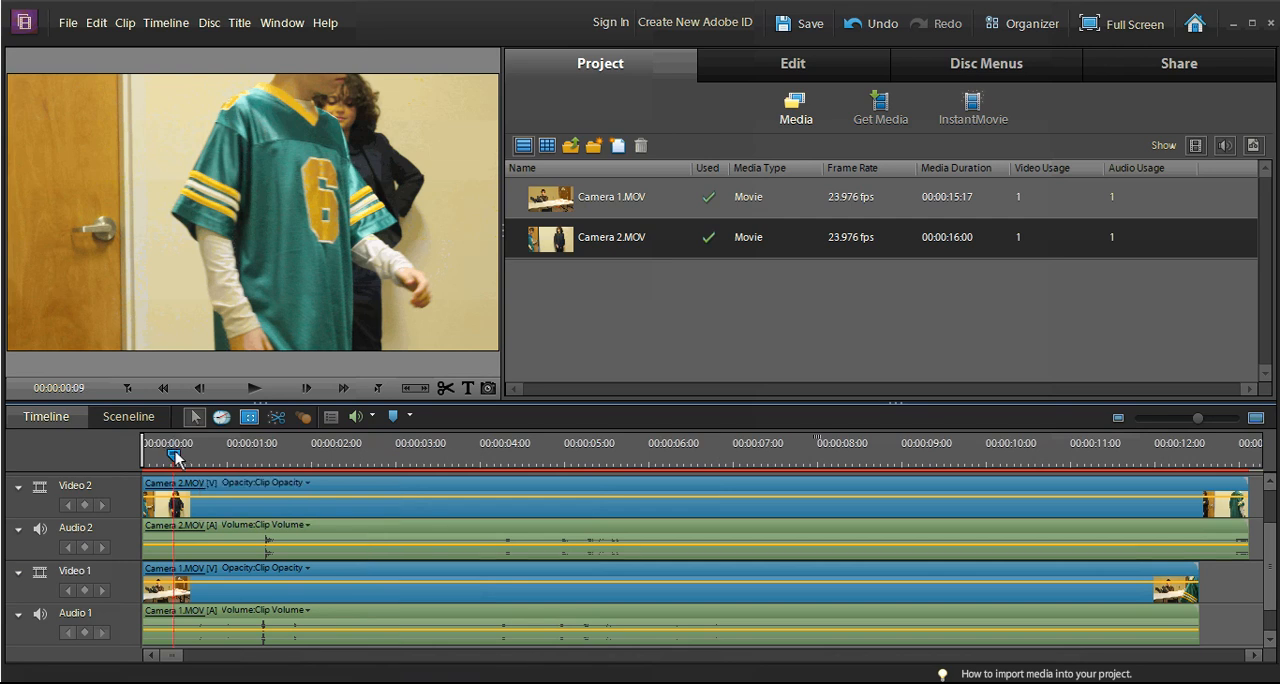
pyautogui.moveTo(175, 457); pyautogui.dragTo(283, 486)
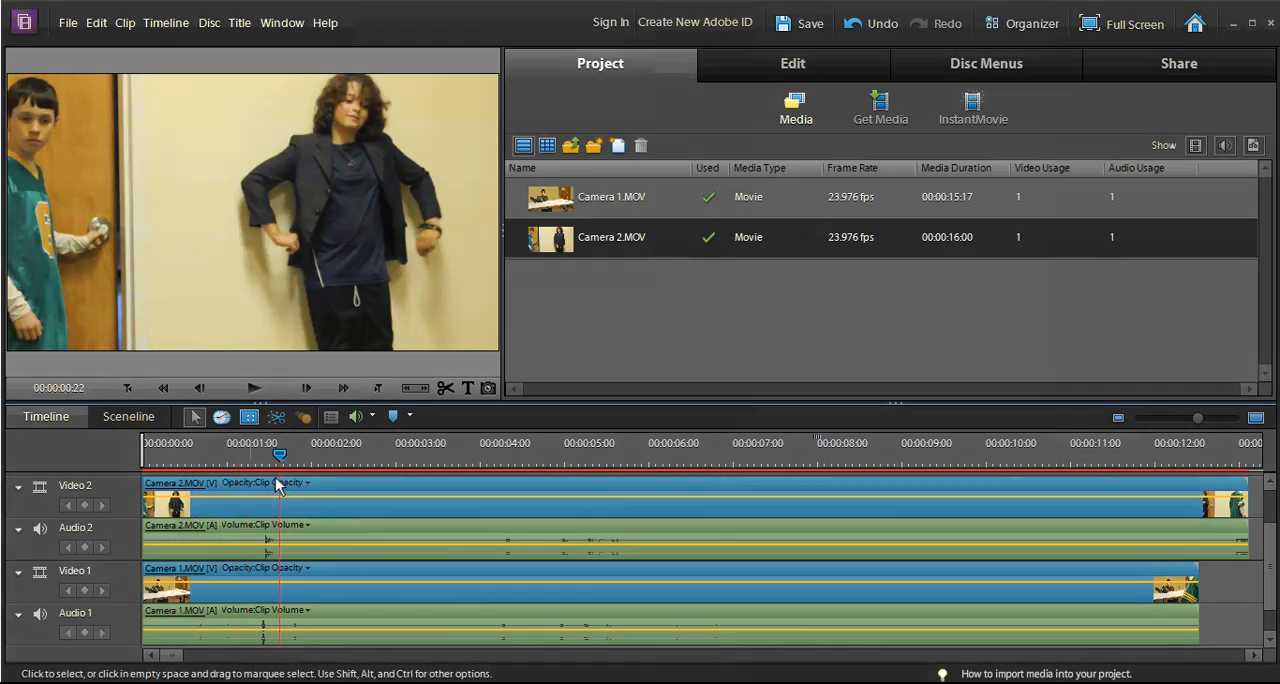
# Step: Split the Camera 2 clip at 00:00:03:10 and again at 00:00:06:22, leaving the Camera 1 clip whole
pyautogui.click(278, 486)
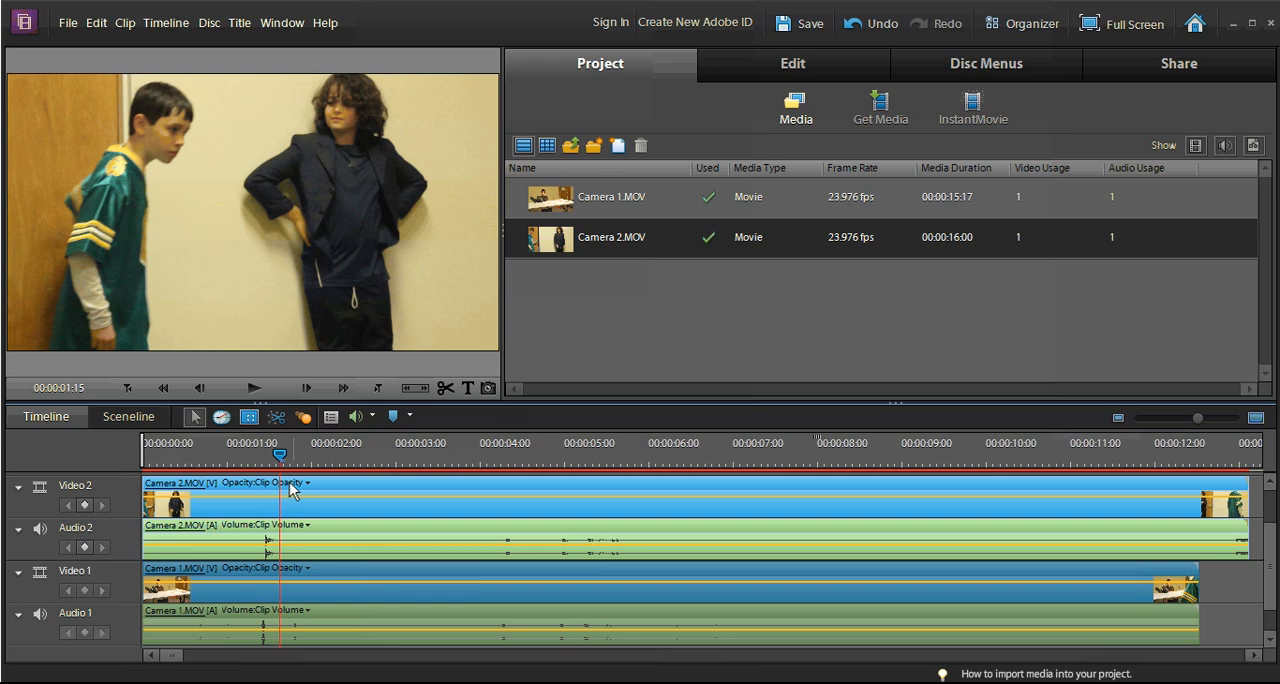
pyautogui.moveTo(296, 457); pyautogui.dragTo(362, 453)
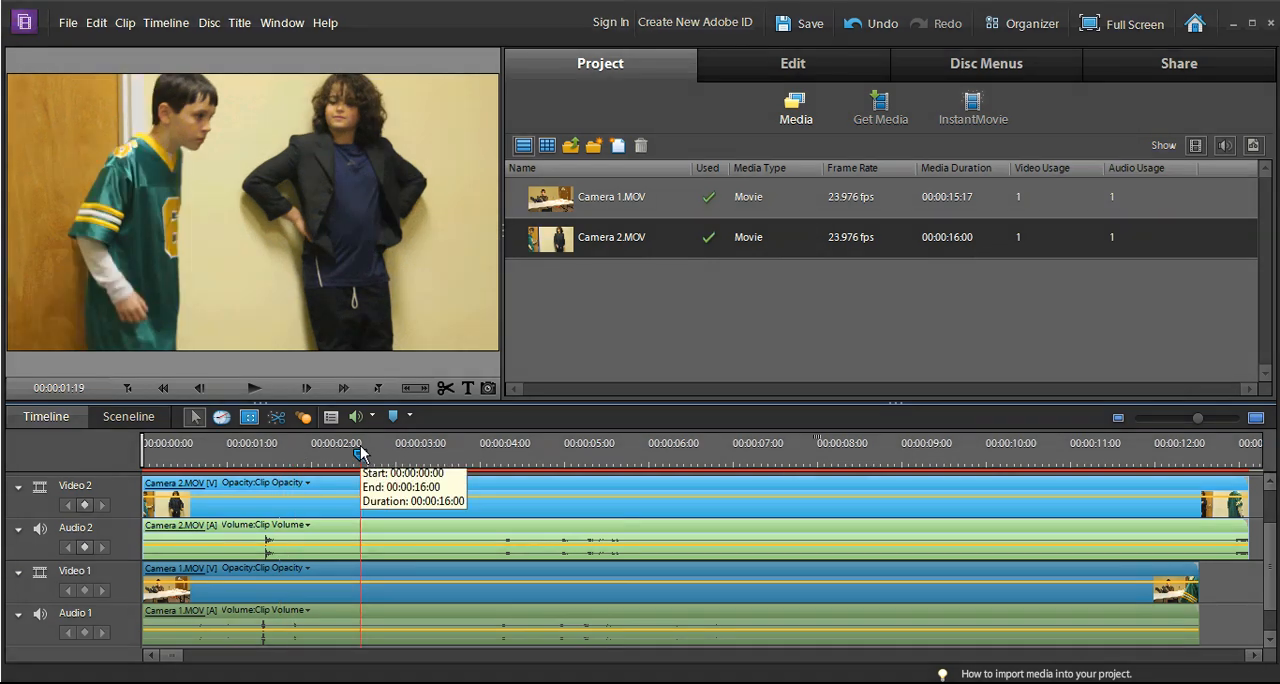
pyautogui.click(514, 455)
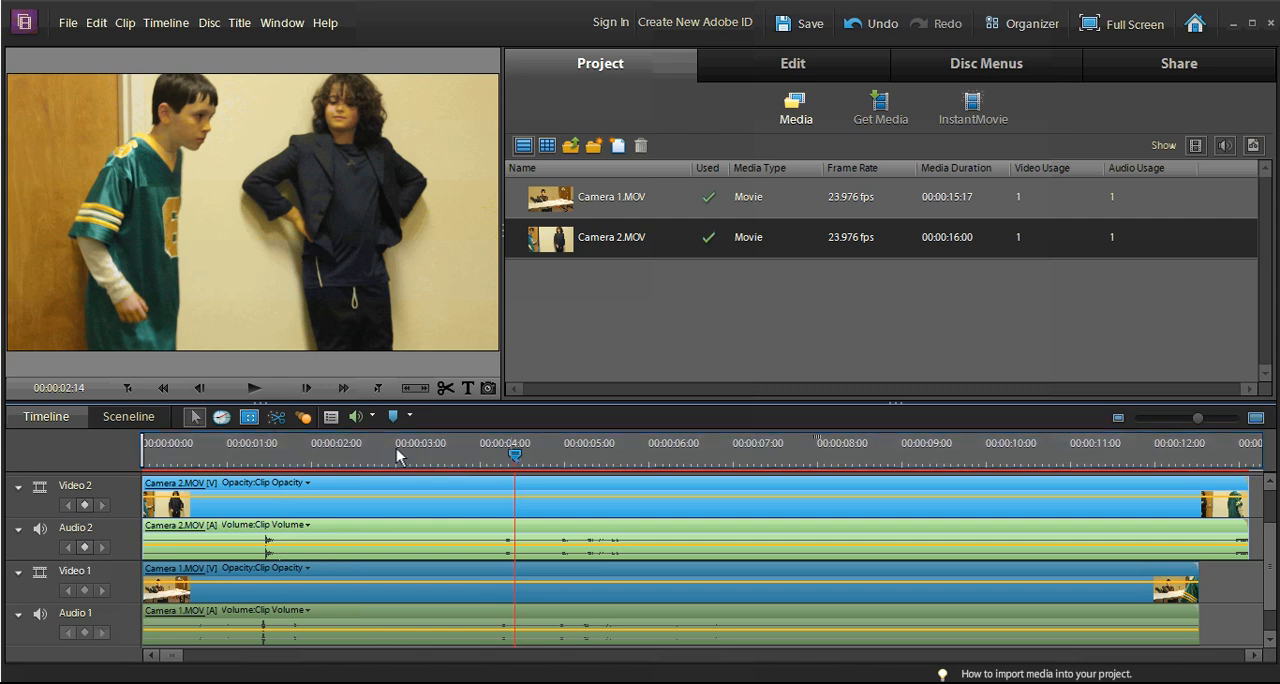
pyautogui.click(216, 452)
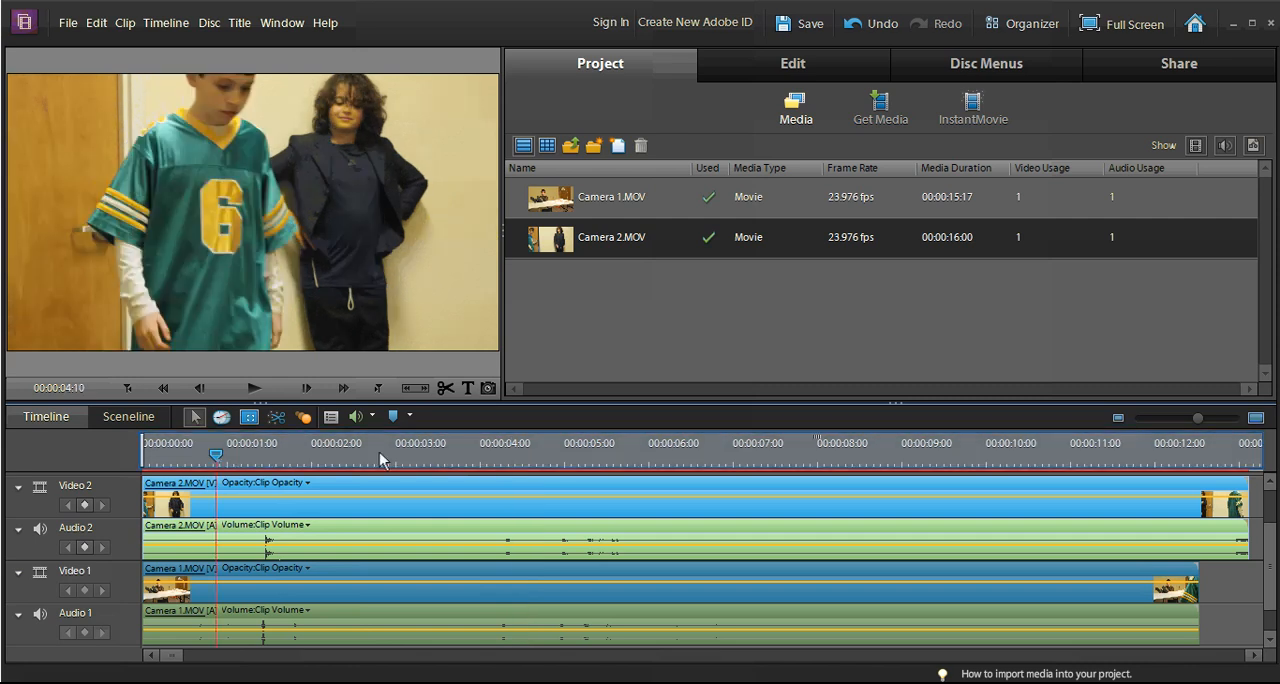
pyautogui.click(453, 458)
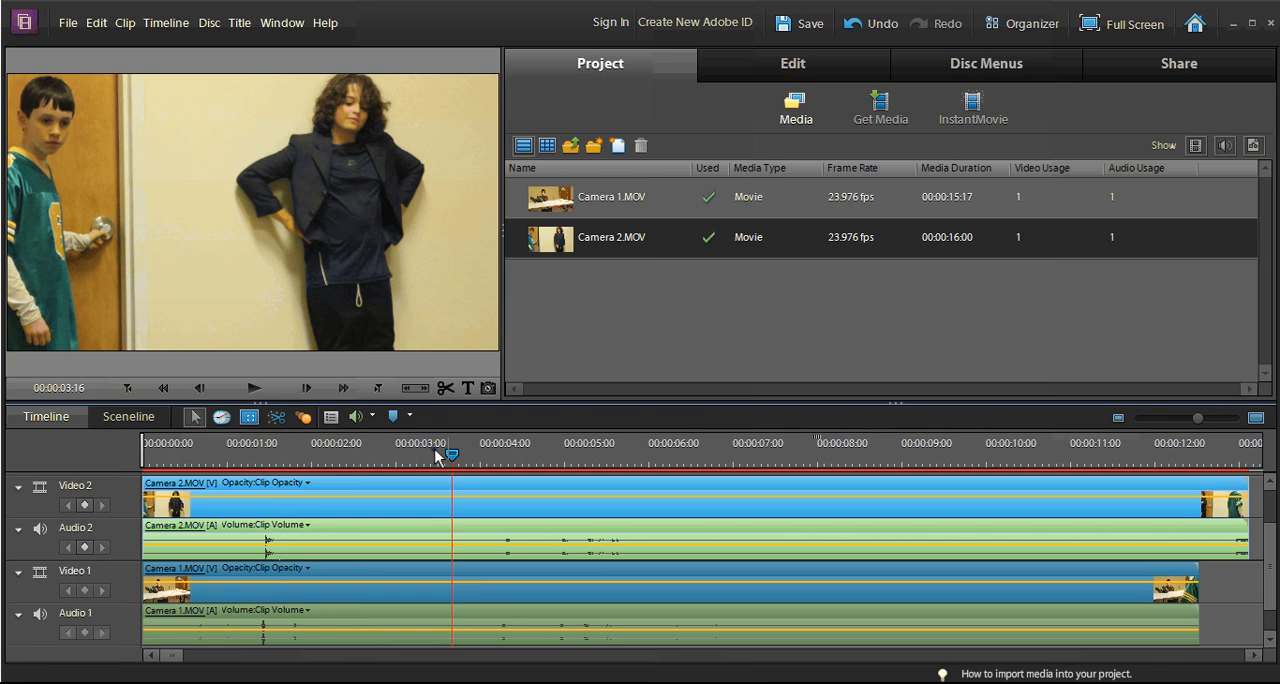
pyautogui.click(436, 458)
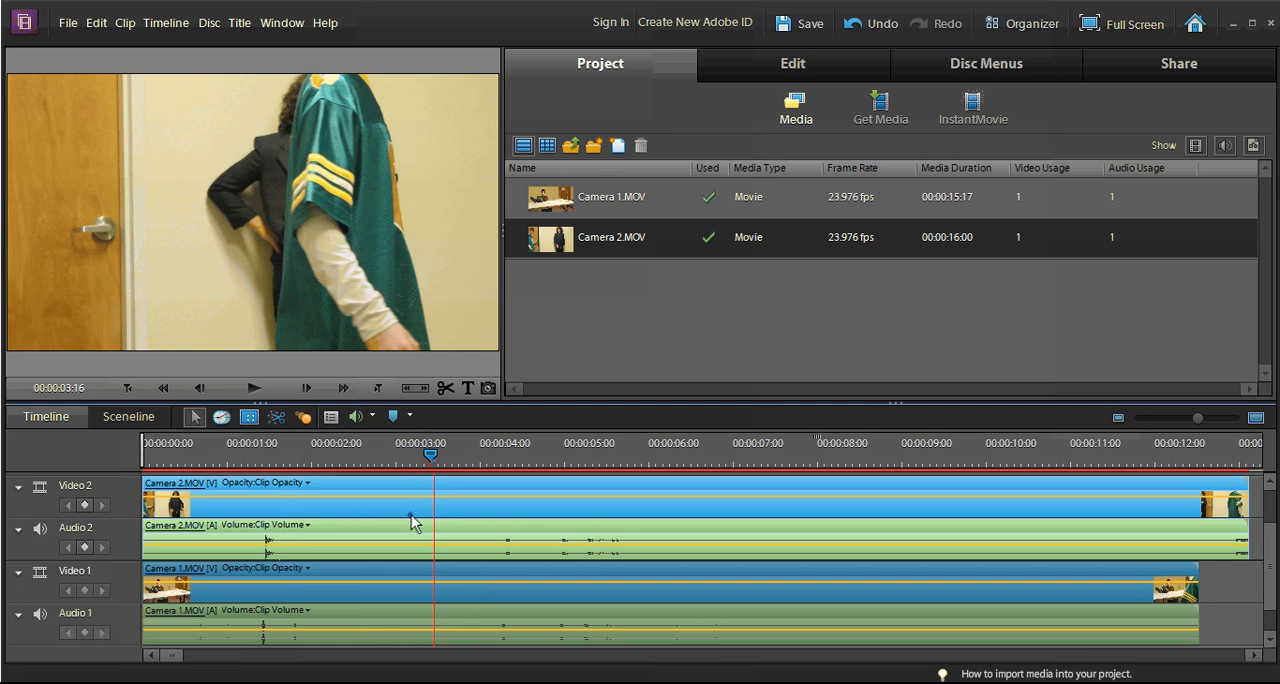
pyautogui.press('Left')
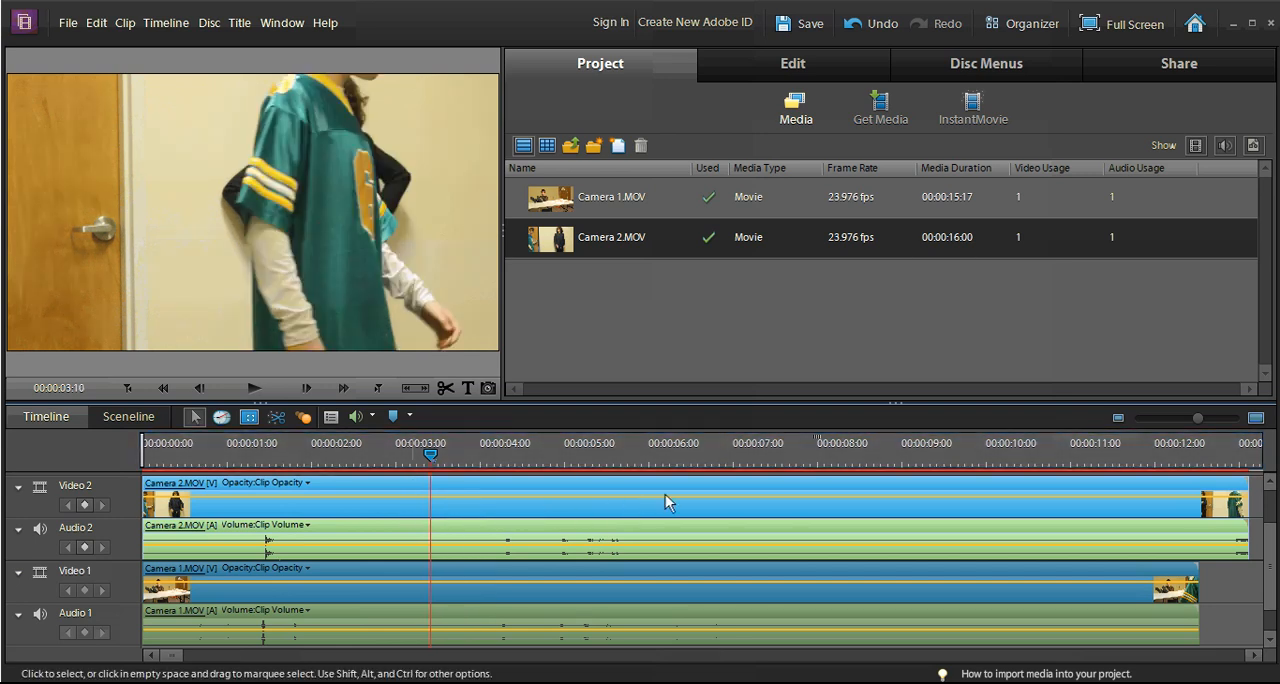
pyautogui.hotkey('ctrl', 'k')
pyautogui.click(728, 449)
pyautogui.hotkey('ctrl', 'k')
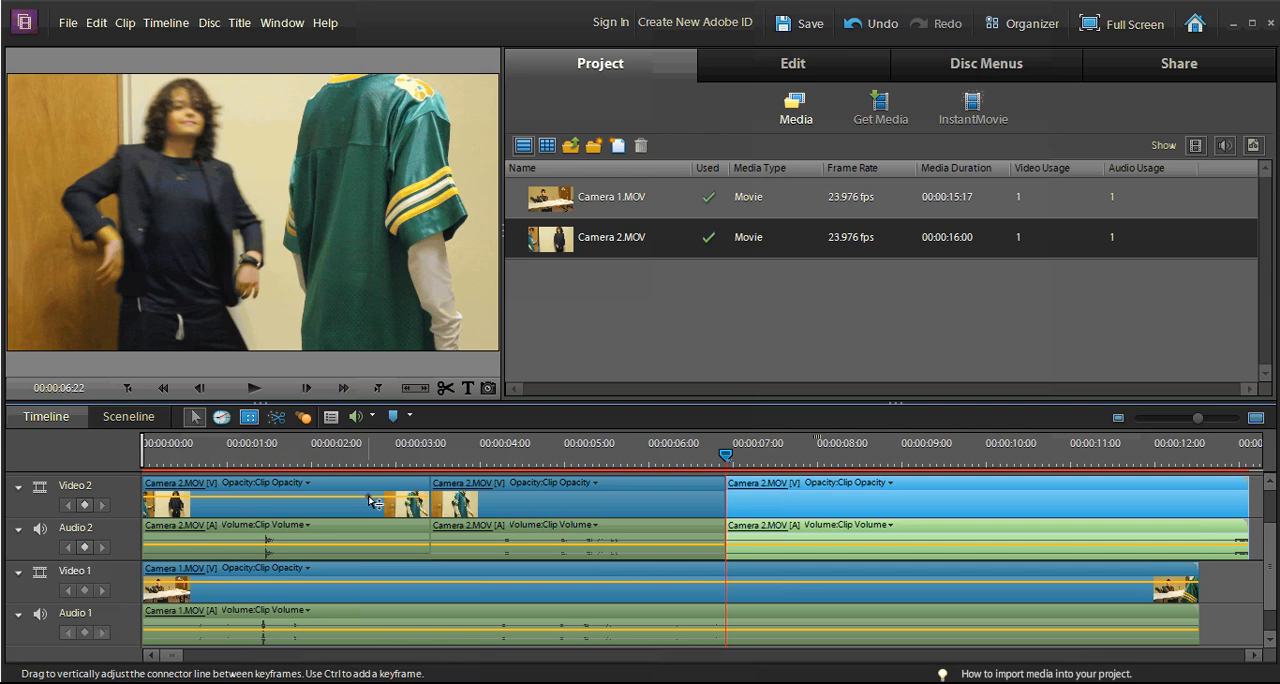
# Step: Delete the middle Camera 2 segment between the two cuts, keeping the gap so Camera 1 shows through
pyautogui.click(375, 502)
pyautogui.click(526, 513)
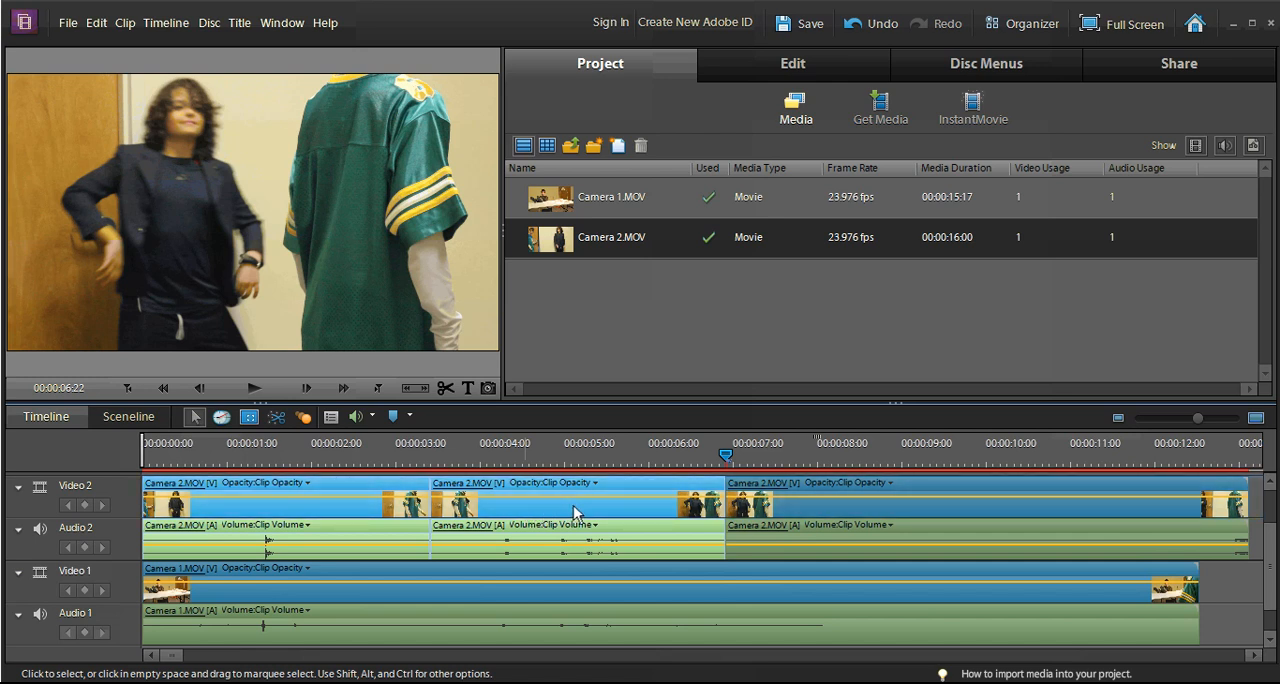
pyautogui.hotkey('ctrl', 'z')
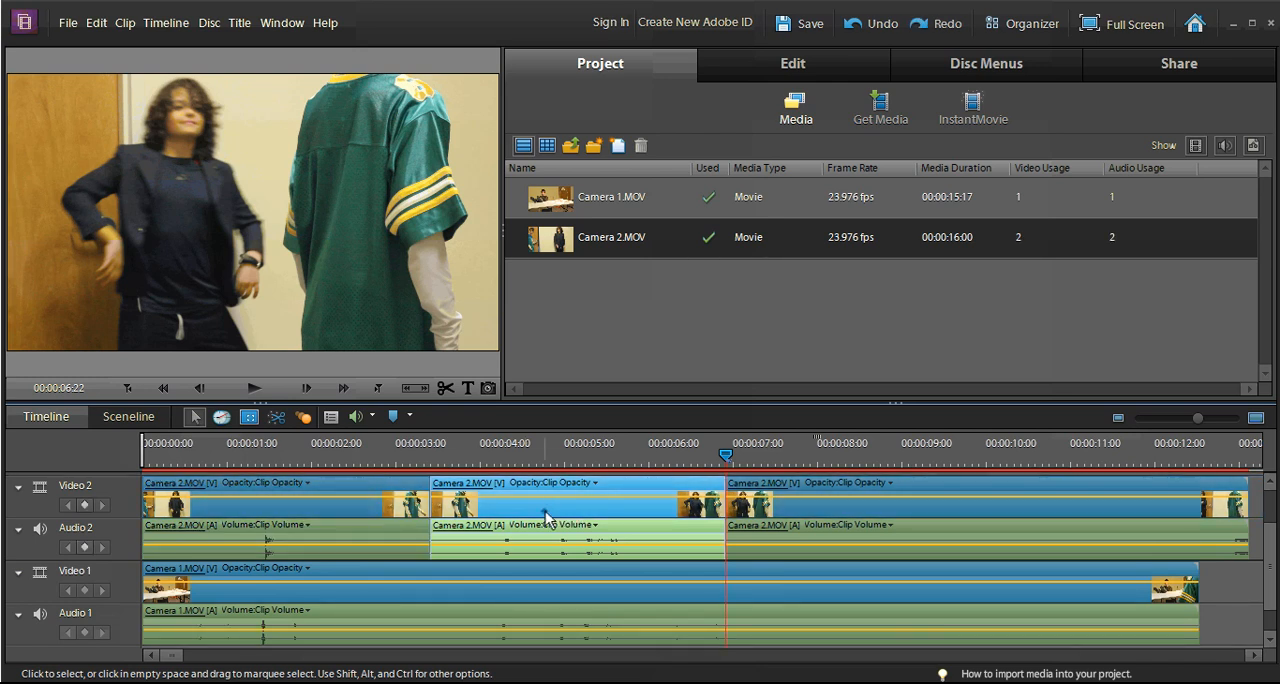
pyautogui.rightClick(544, 511)
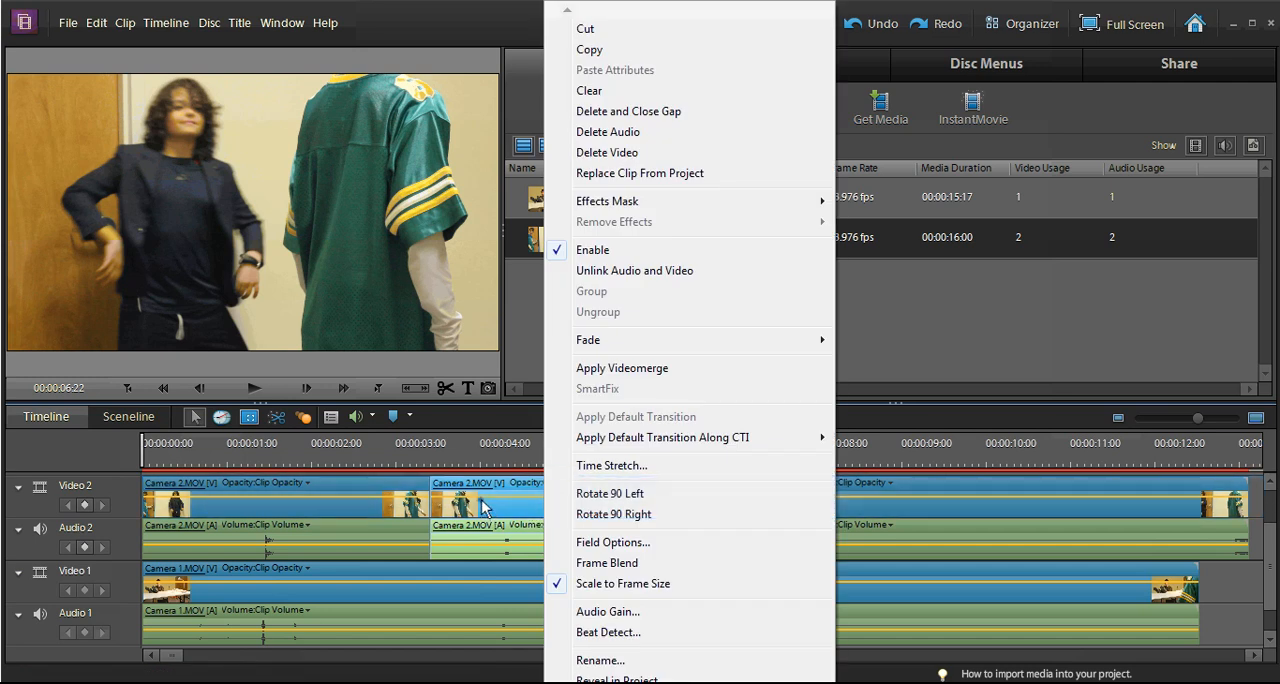
pyautogui.press('Delete')
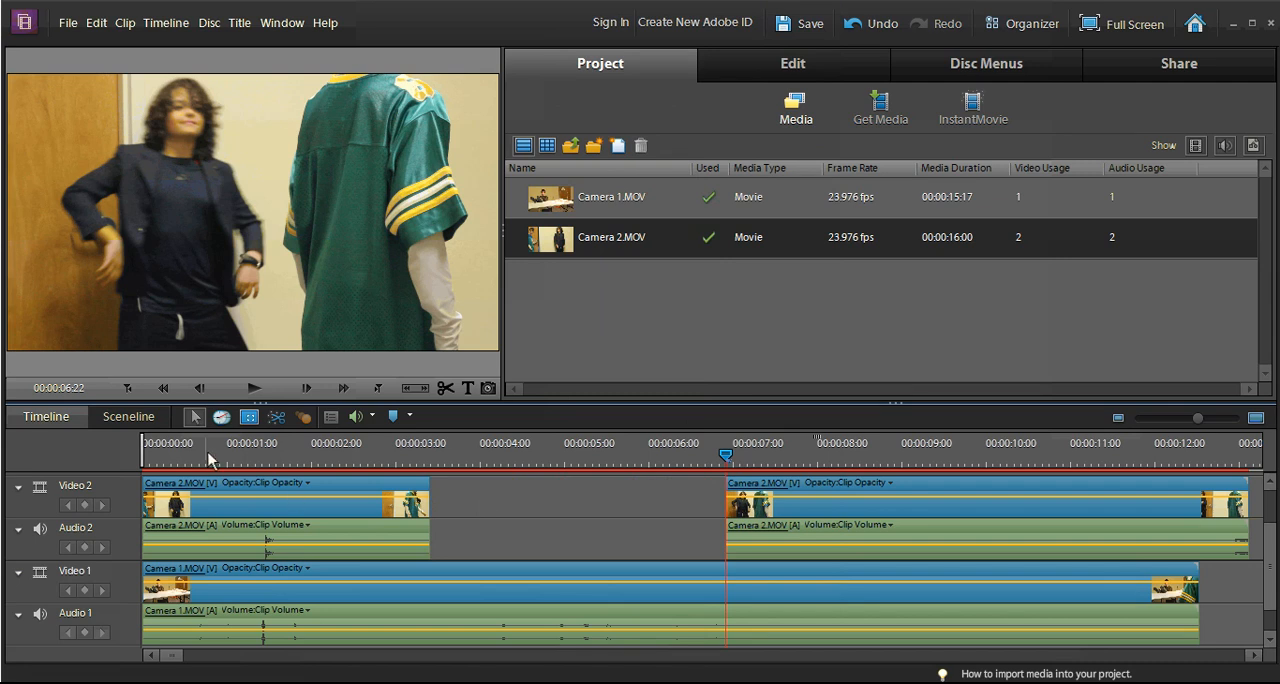
# Step: Play the two-camera edit from the start through both camera switches
pyautogui.press('Home')
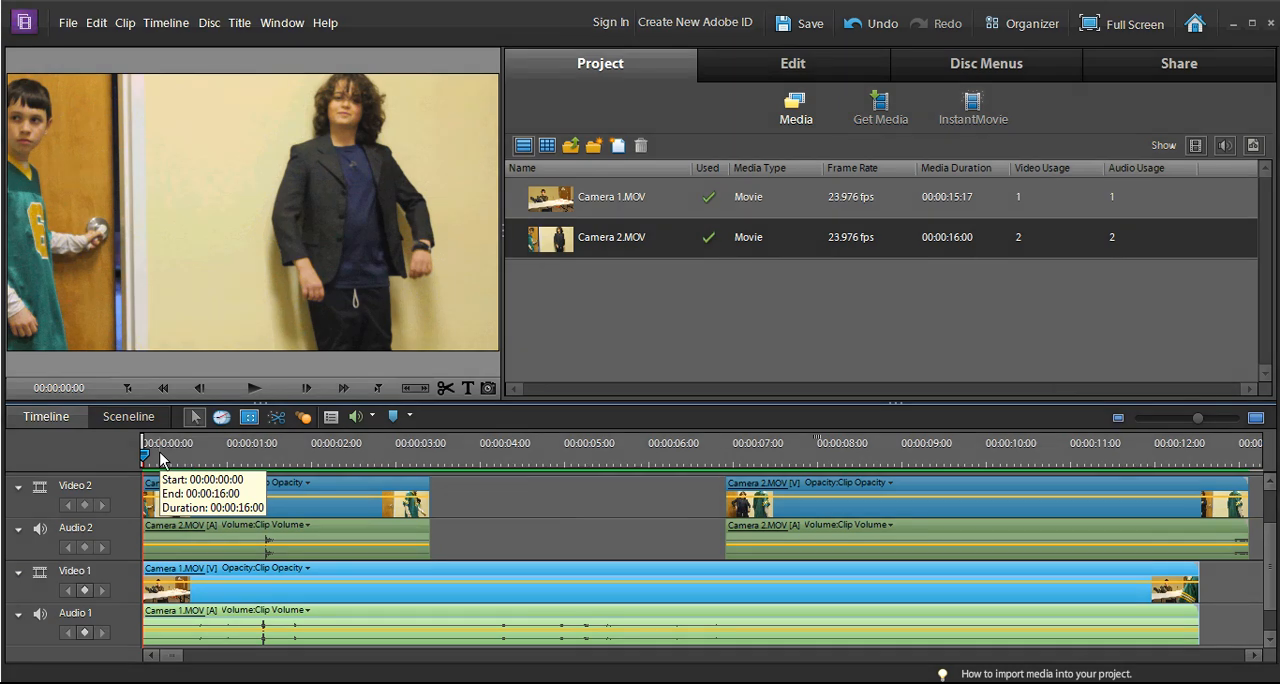
pyautogui.press('space')
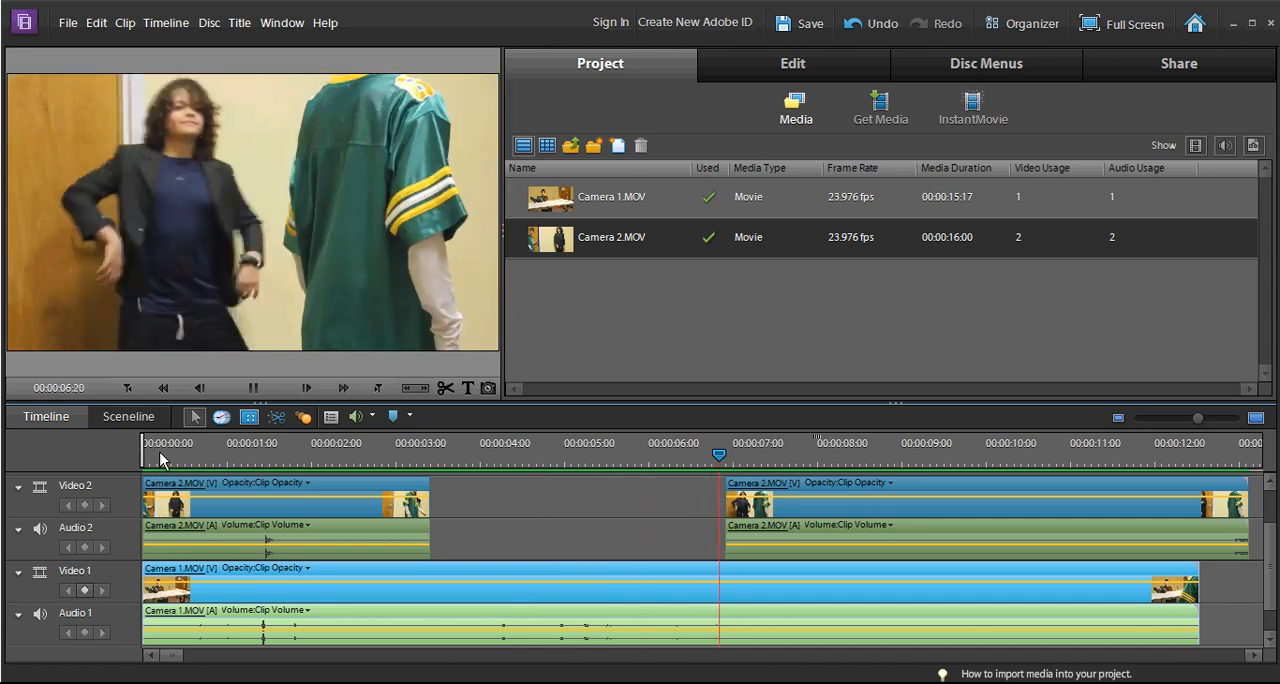
pyautogui.press('space')
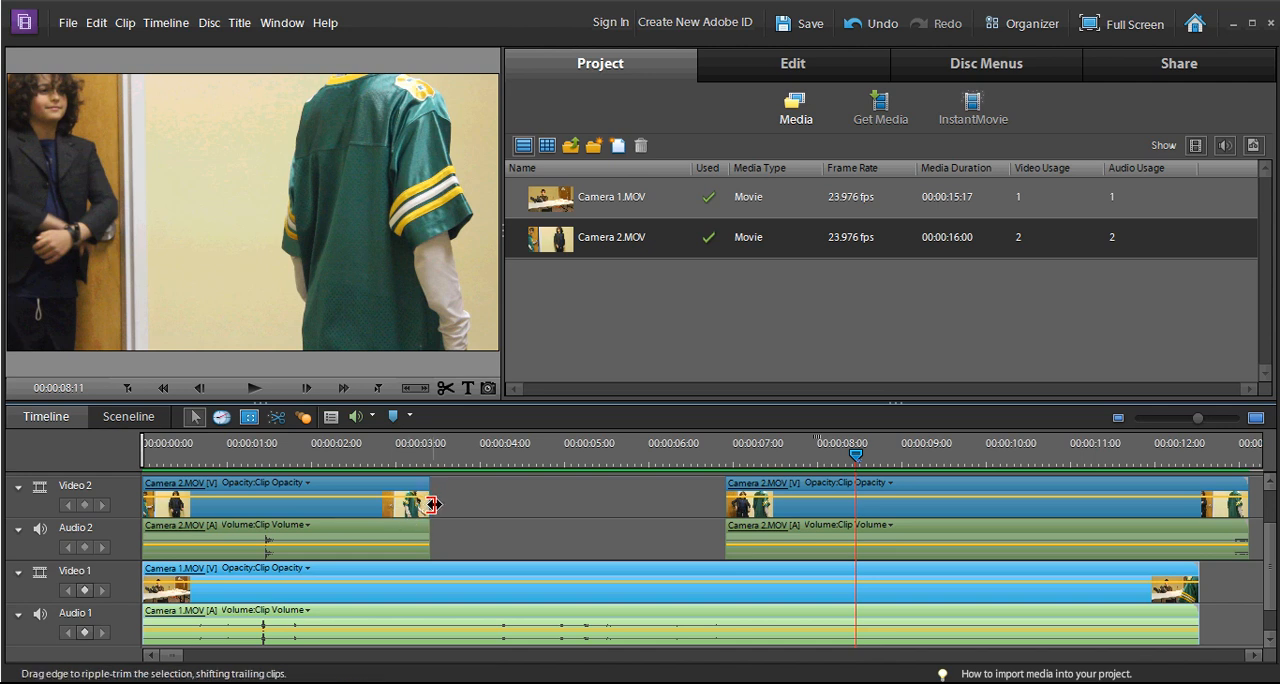
# Step: Widen the Camera 2 gap by trimming the second segment's start to about 8 seconds and the first segment's end to about 2.8 seconds
pyautogui.moveTo(433, 505); pyautogui.dragTo(431, 511)
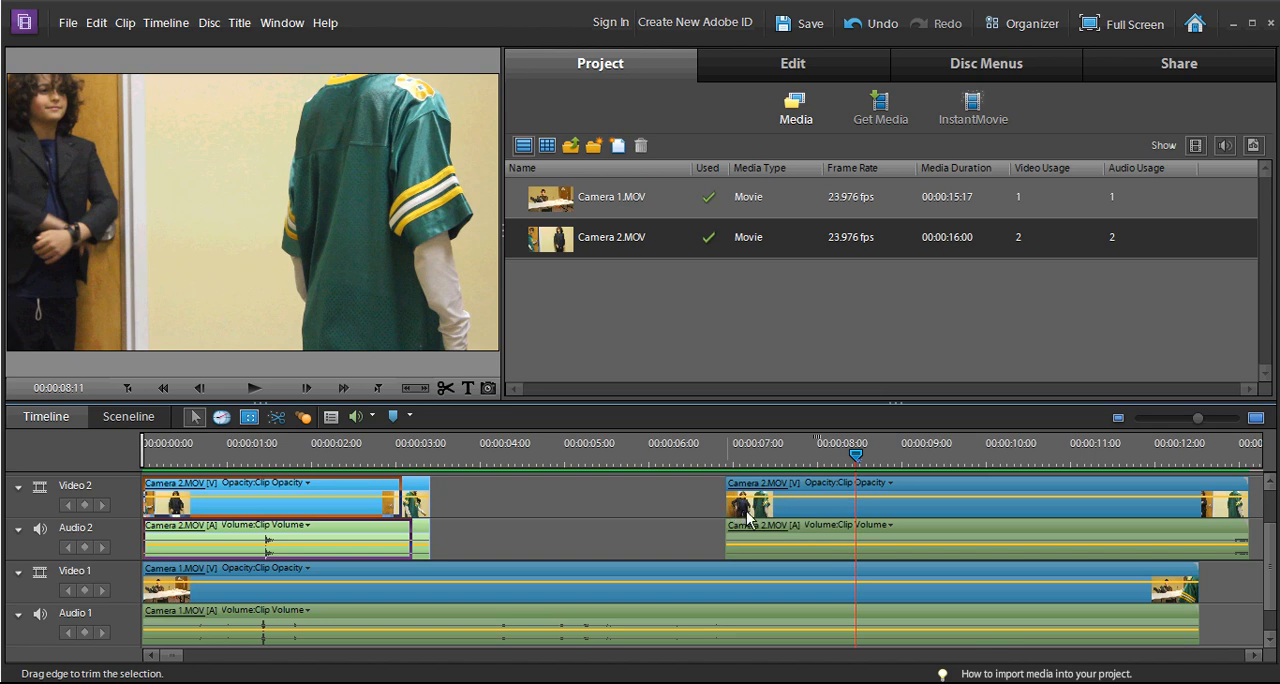
pyautogui.click(738, 518)
pyautogui.moveTo(728, 518); pyautogui.dragTo(815, 530)
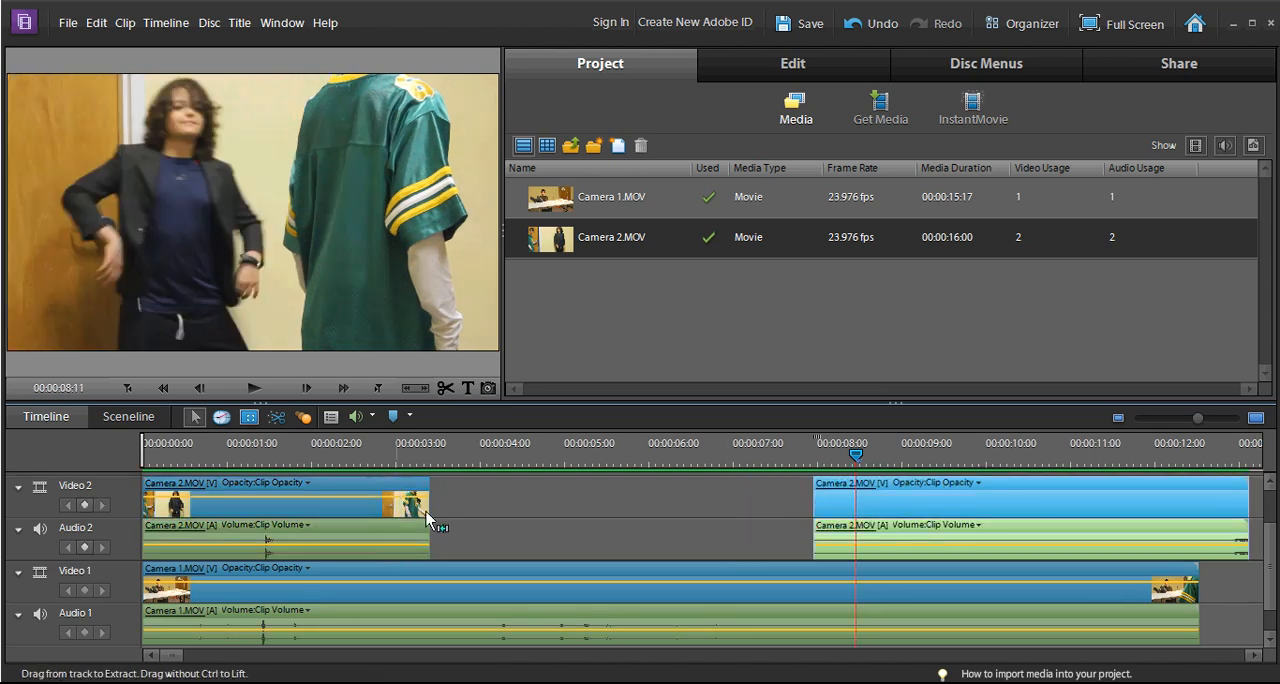
pyautogui.moveTo(432, 503); pyautogui.dragTo(379, 508)
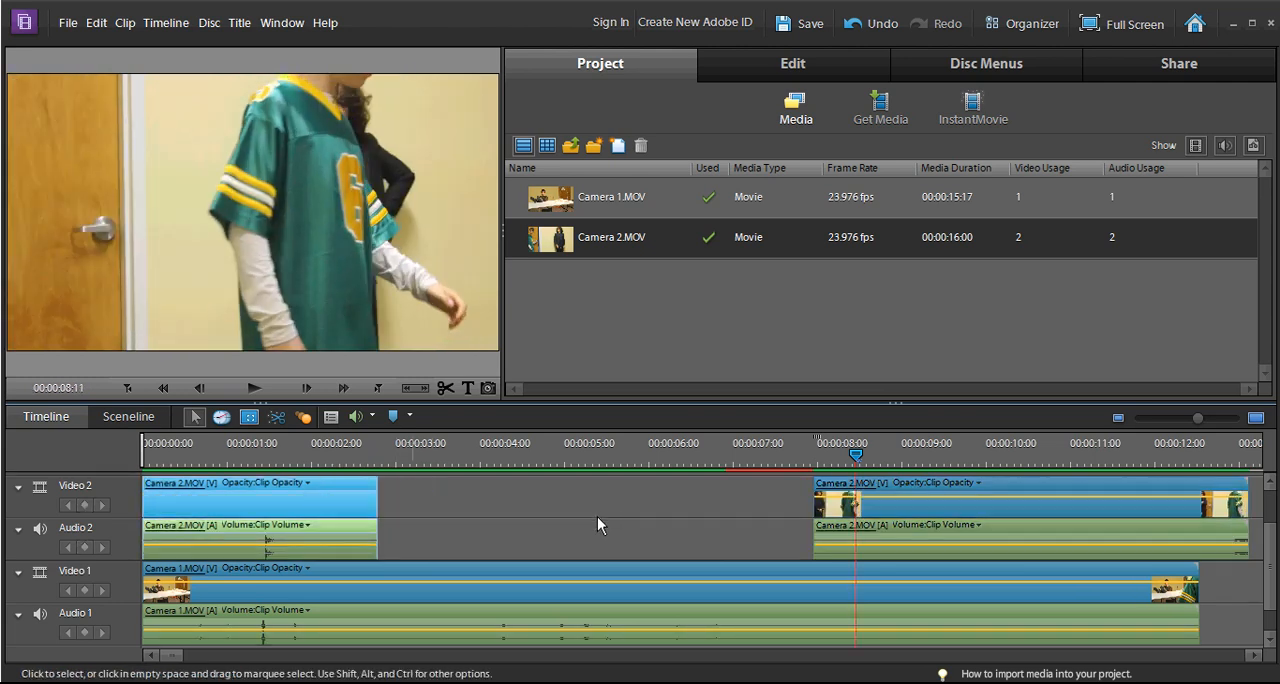